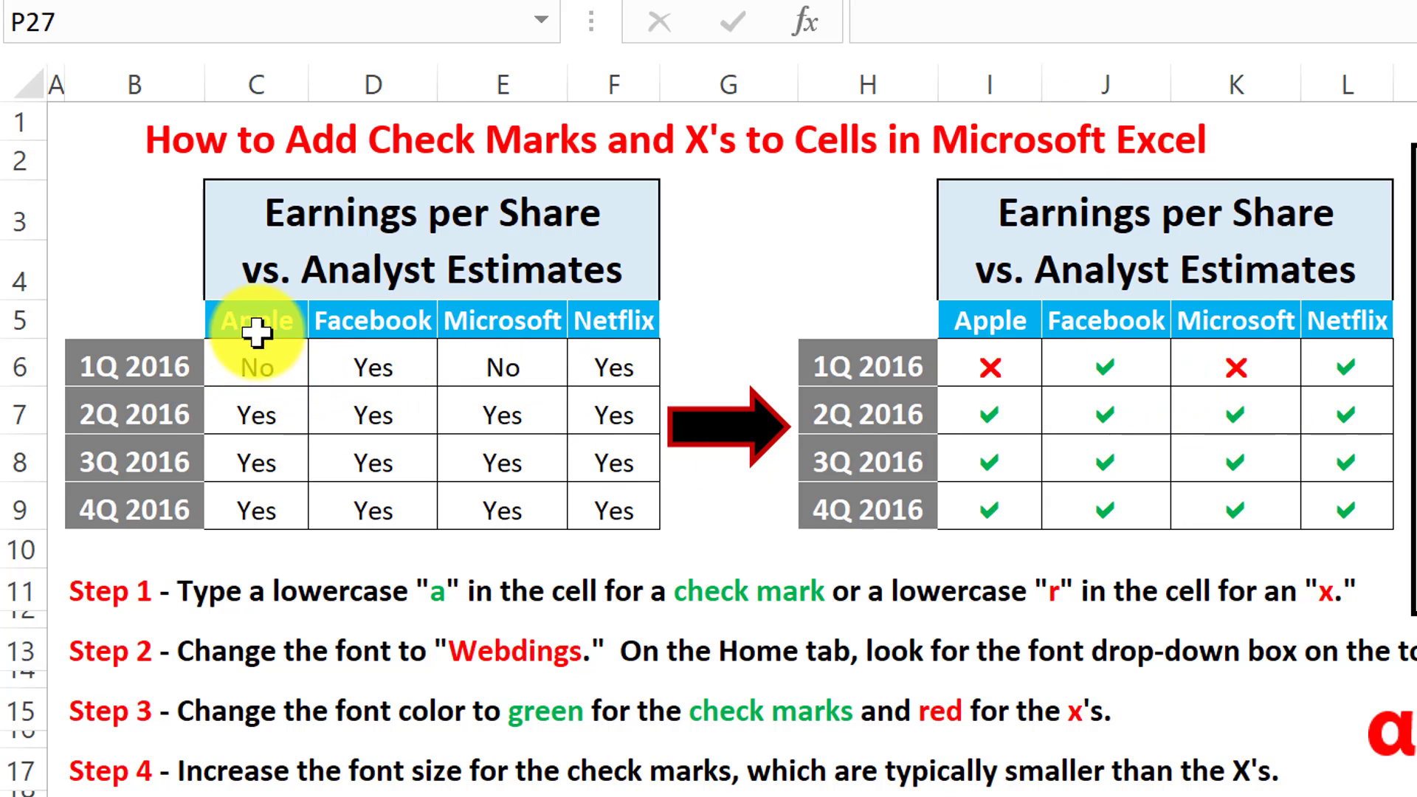
# - Review the Yes/No answers in C6:F9 against the letter-a check-mark results in I6:L9
pyautogui.moveTo(259, 324); pyautogui.dragTo(634, 319)
pyautogui.moveTo(169, 360); pyautogui.dragTo(133, 550)
pyautogui.moveTo(247, 366); pyautogui.dragTo(636, 509)
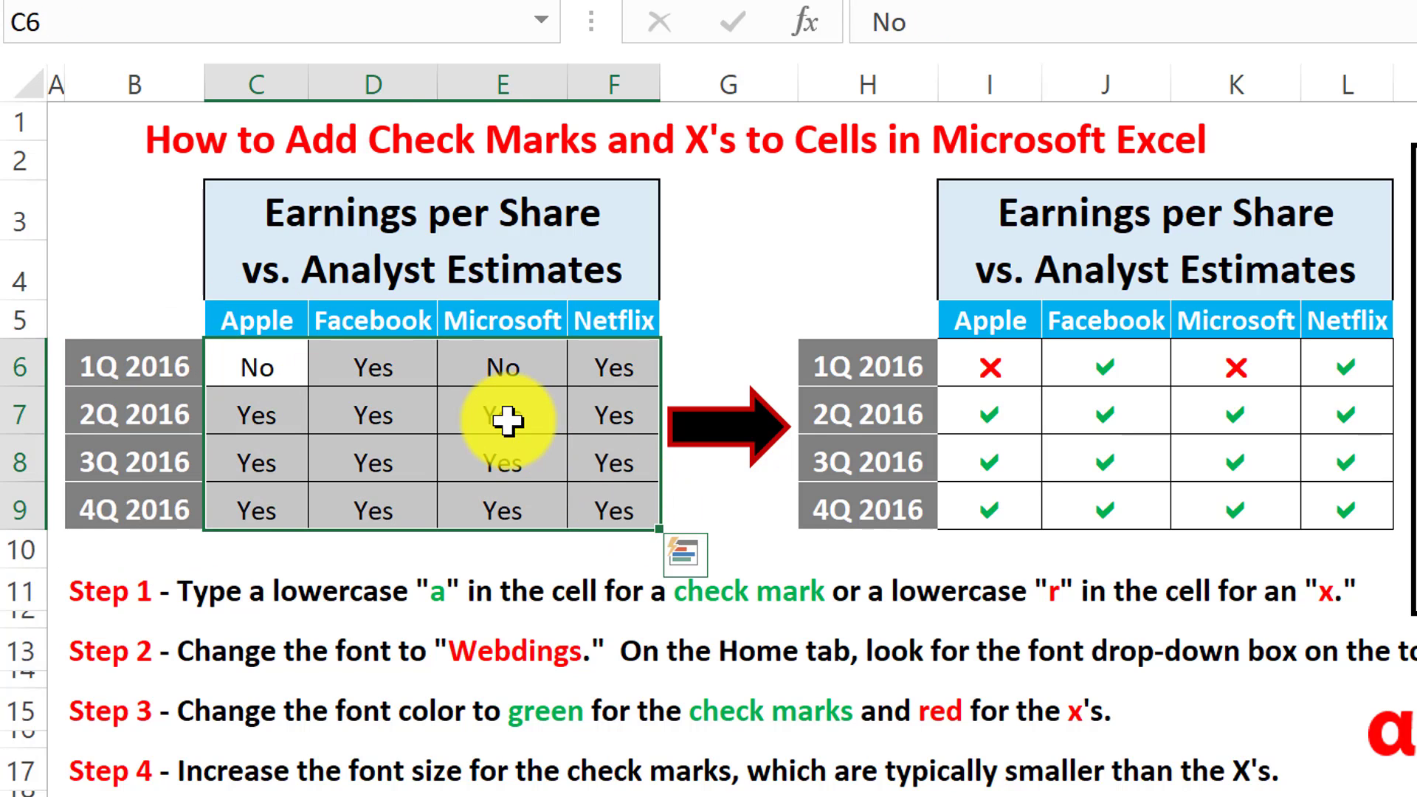
pyautogui.click(273, 366)
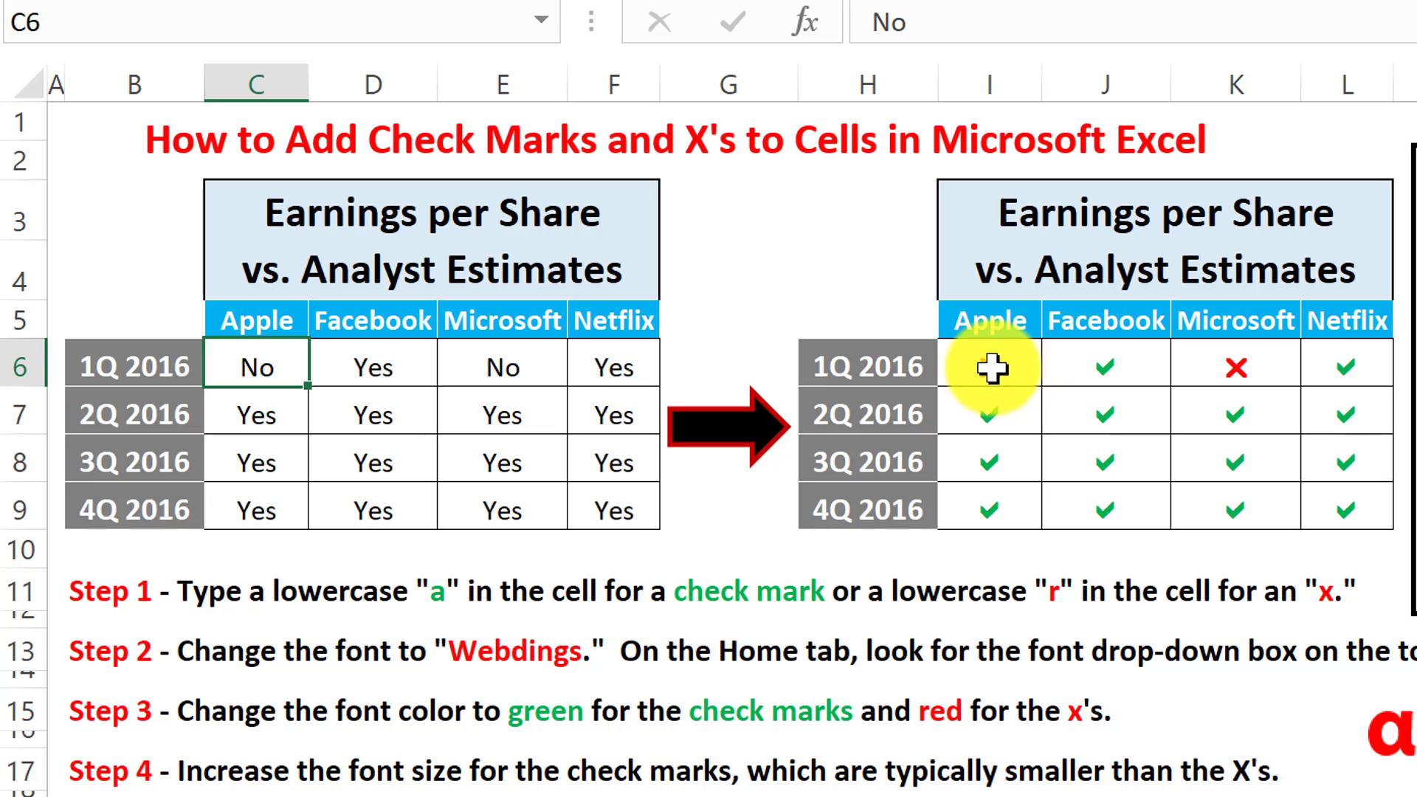
pyautogui.moveTo(991, 368); pyautogui.dragTo(1362, 502)
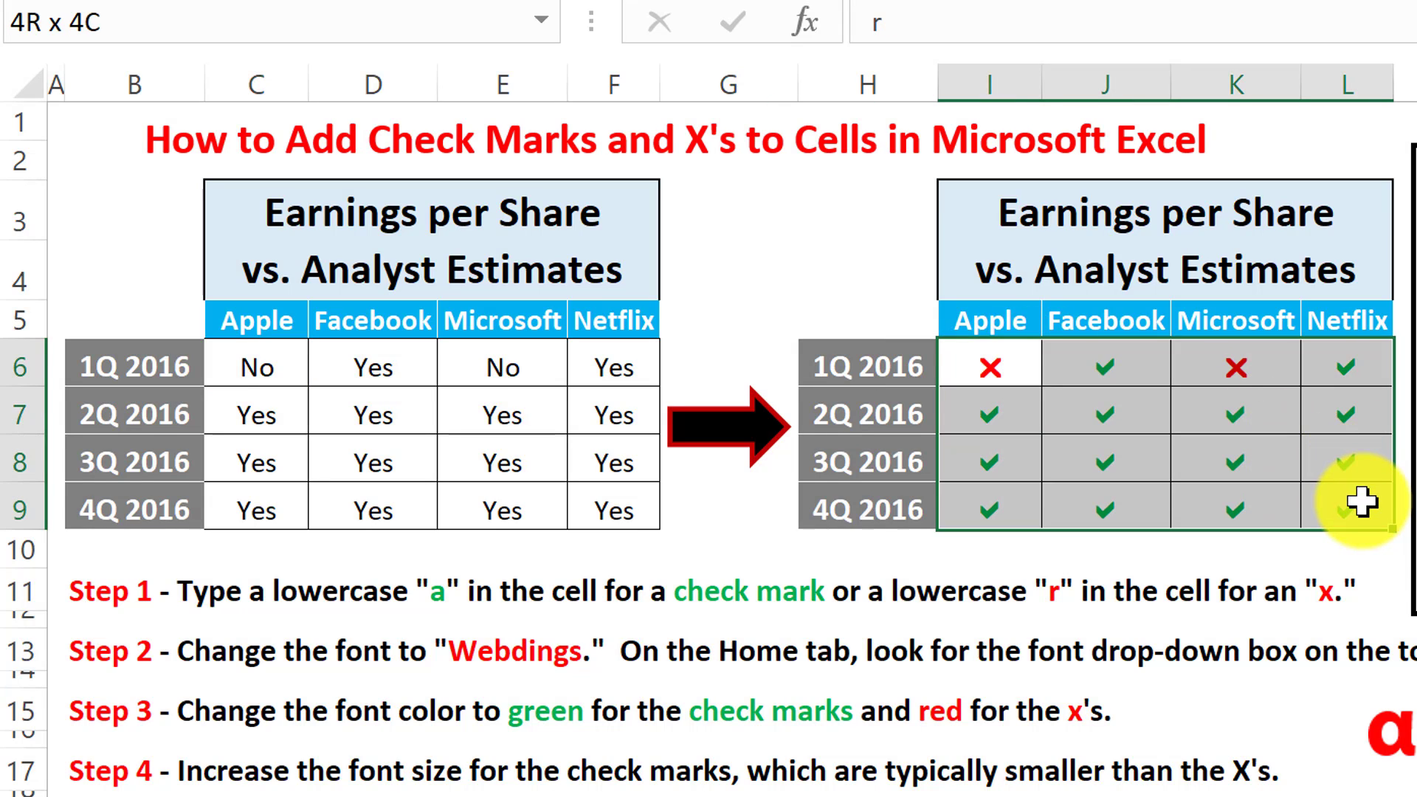
pyautogui.click(1111, 411)
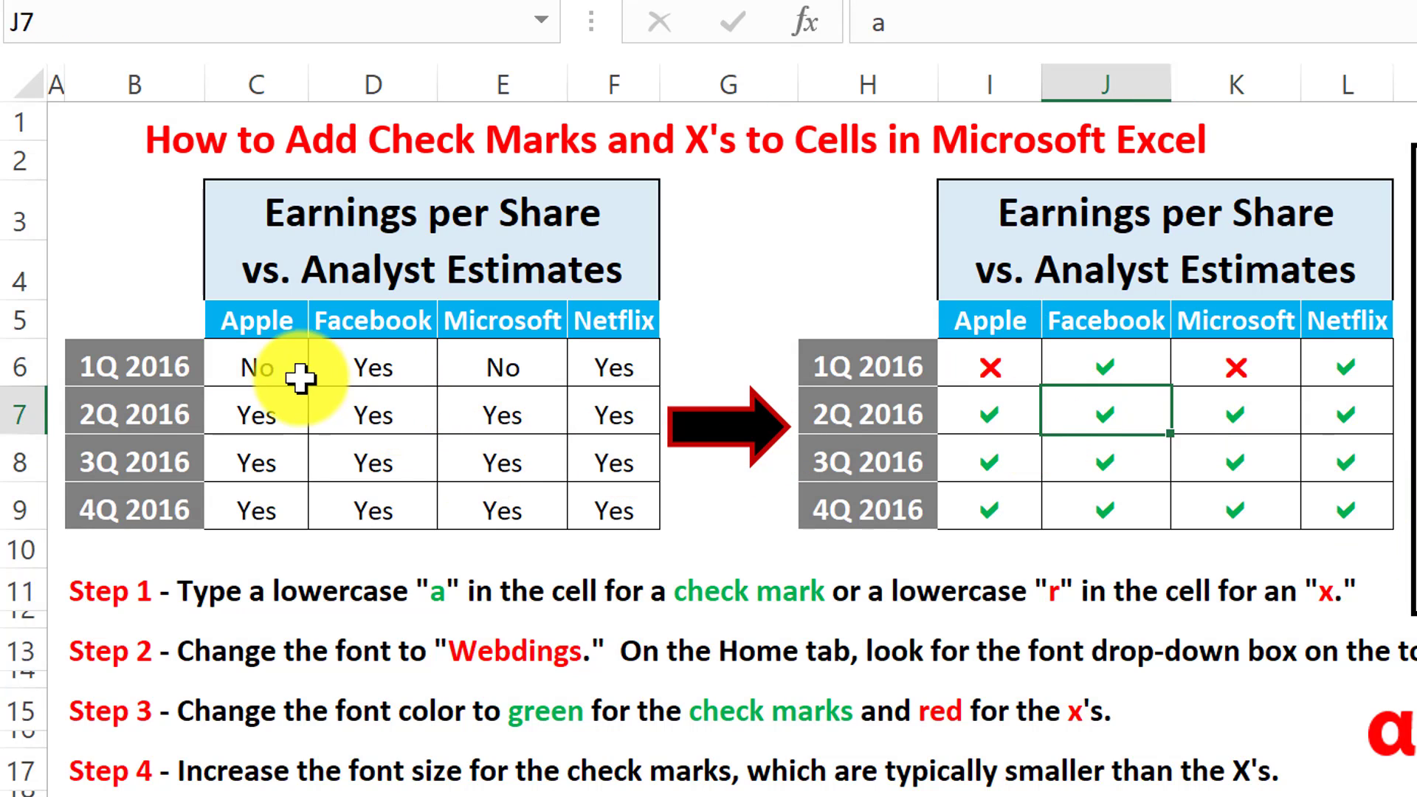
pyautogui.moveTo(231, 367); pyautogui.dragTo(593, 509)
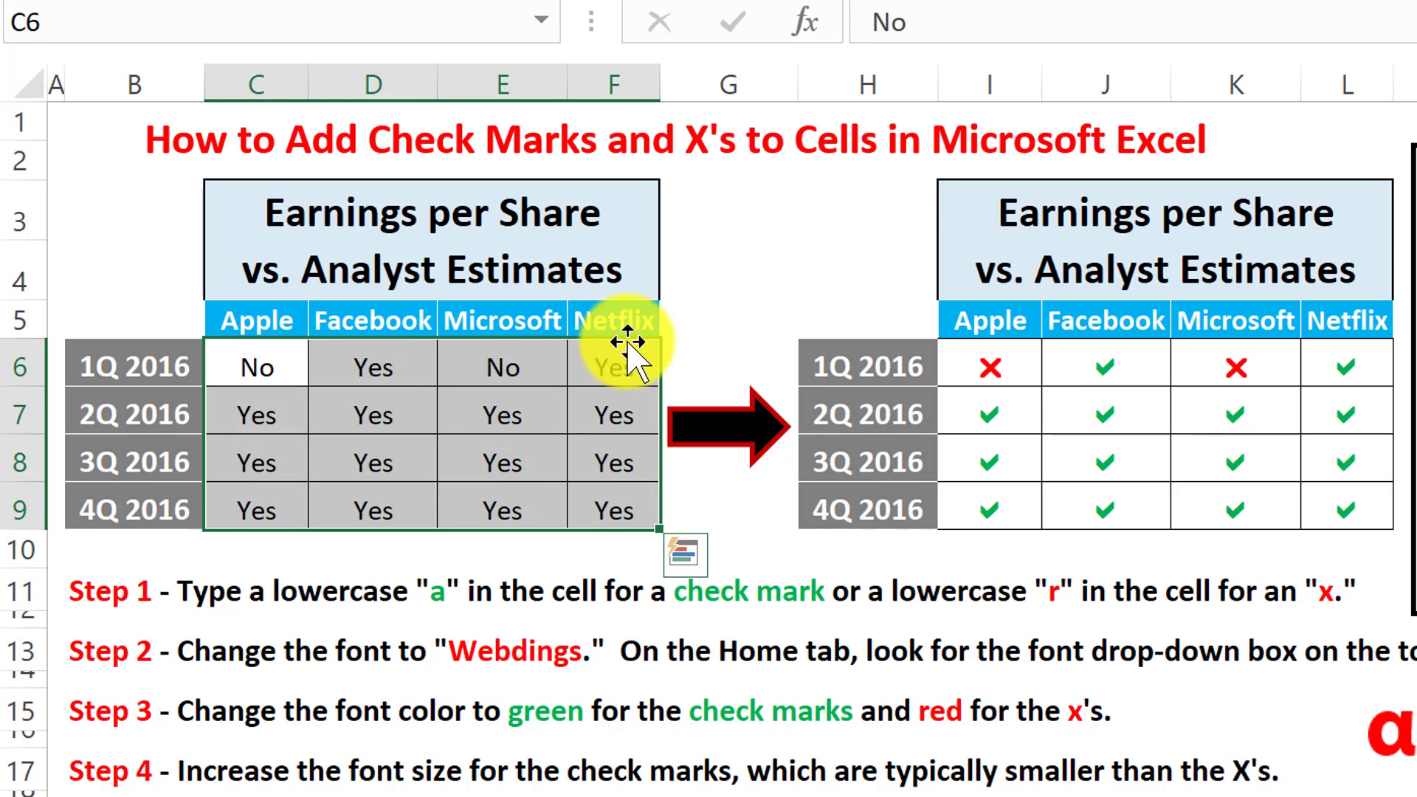
pyautogui.moveTo(981, 373); pyautogui.dragTo(1366, 500)
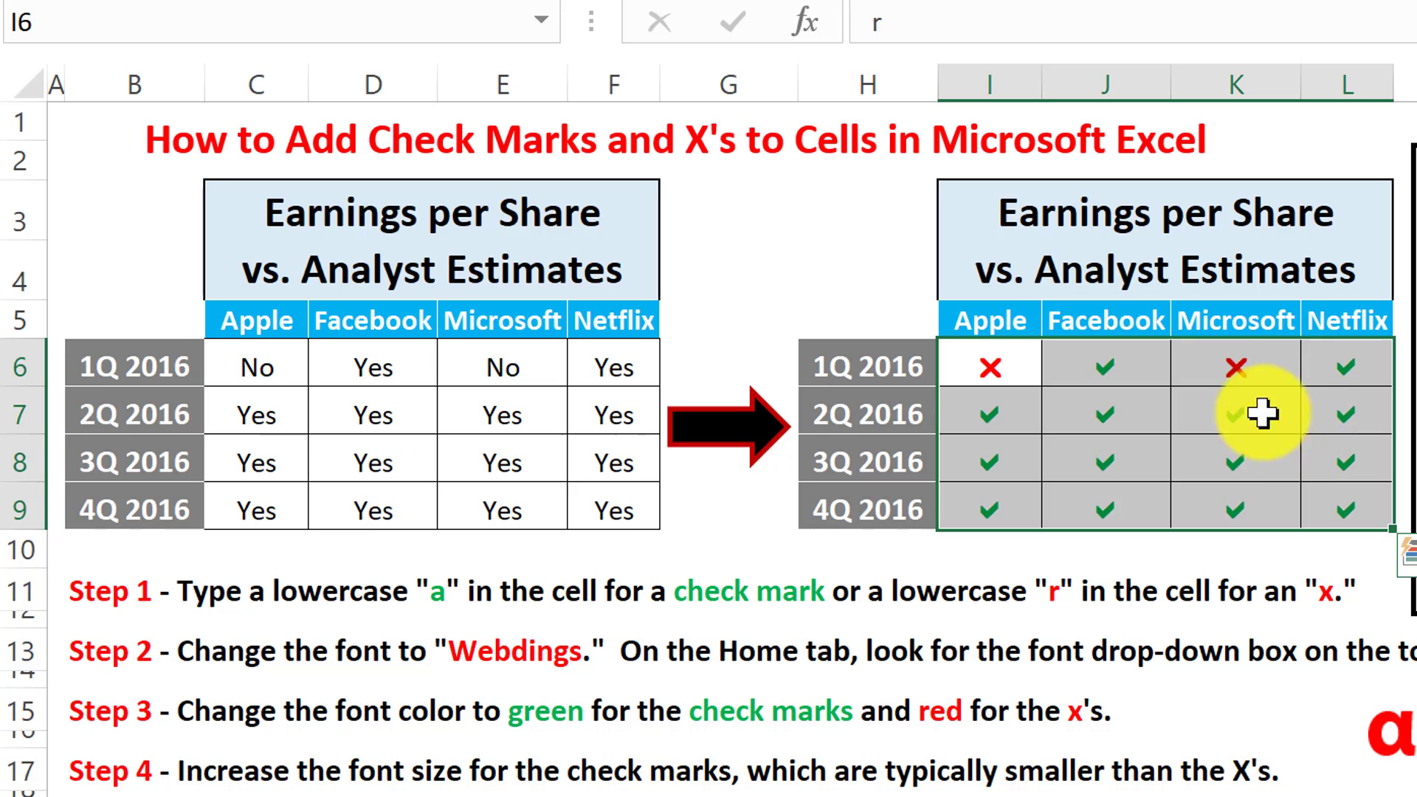
pyautogui.click(1214, 428)
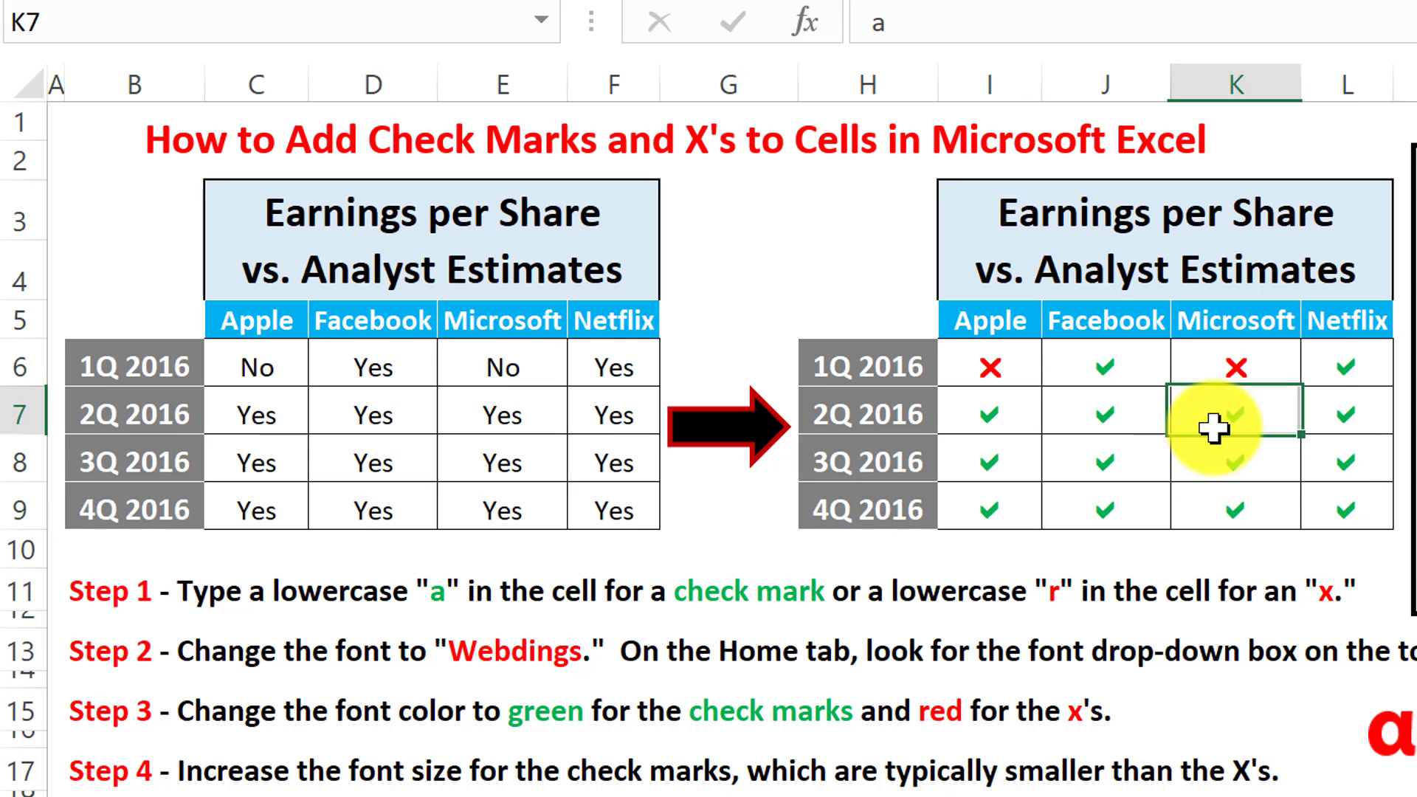
pyautogui.click(407, 364)
pyautogui.moveTo(118, 592); pyautogui.dragTo(140, 771)
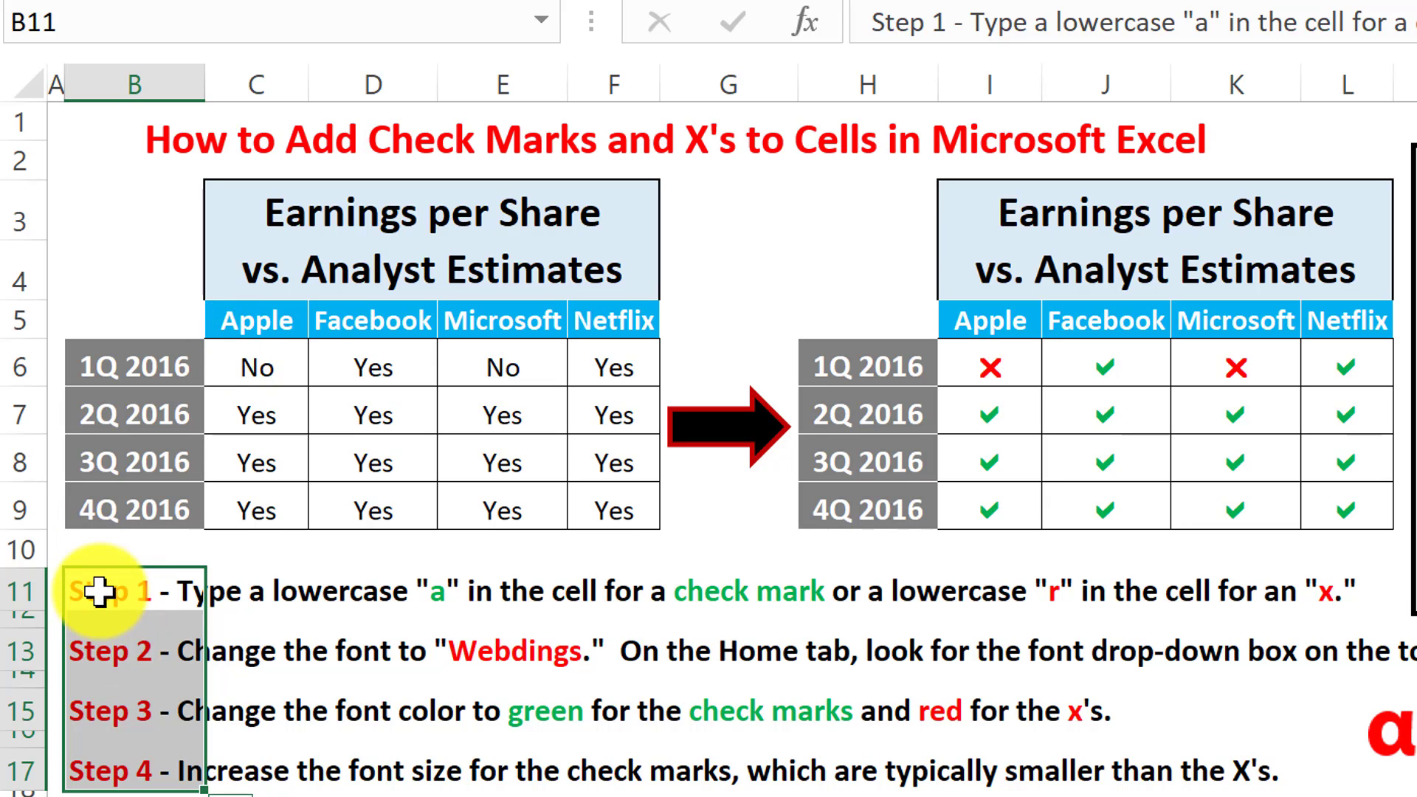
pyautogui.moveTo(104, 588); pyautogui.dragTo(136, 771)
# - Replace the 'No' in cell C6 with a lowercase r
pyautogui.click(267, 412)
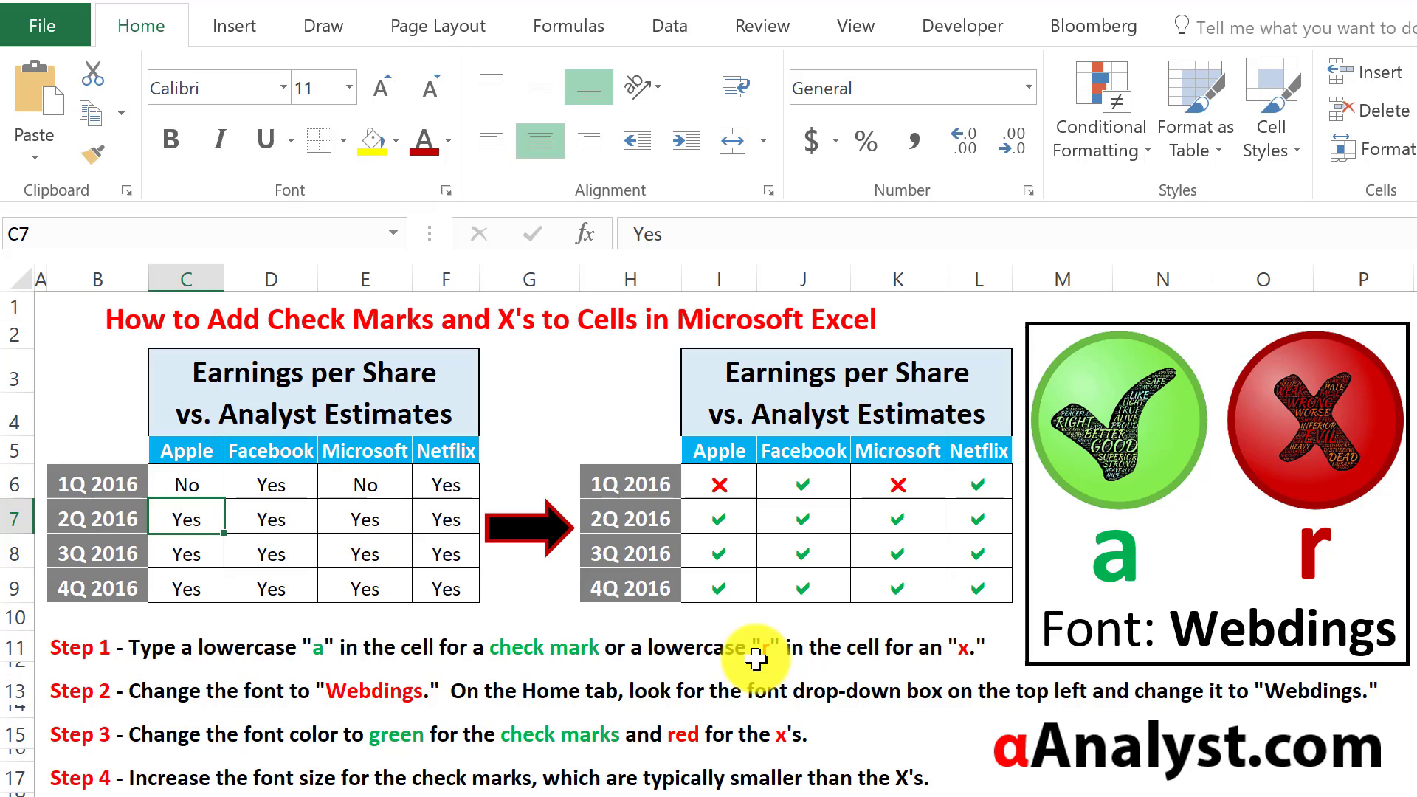
pyautogui.click(292, 509)
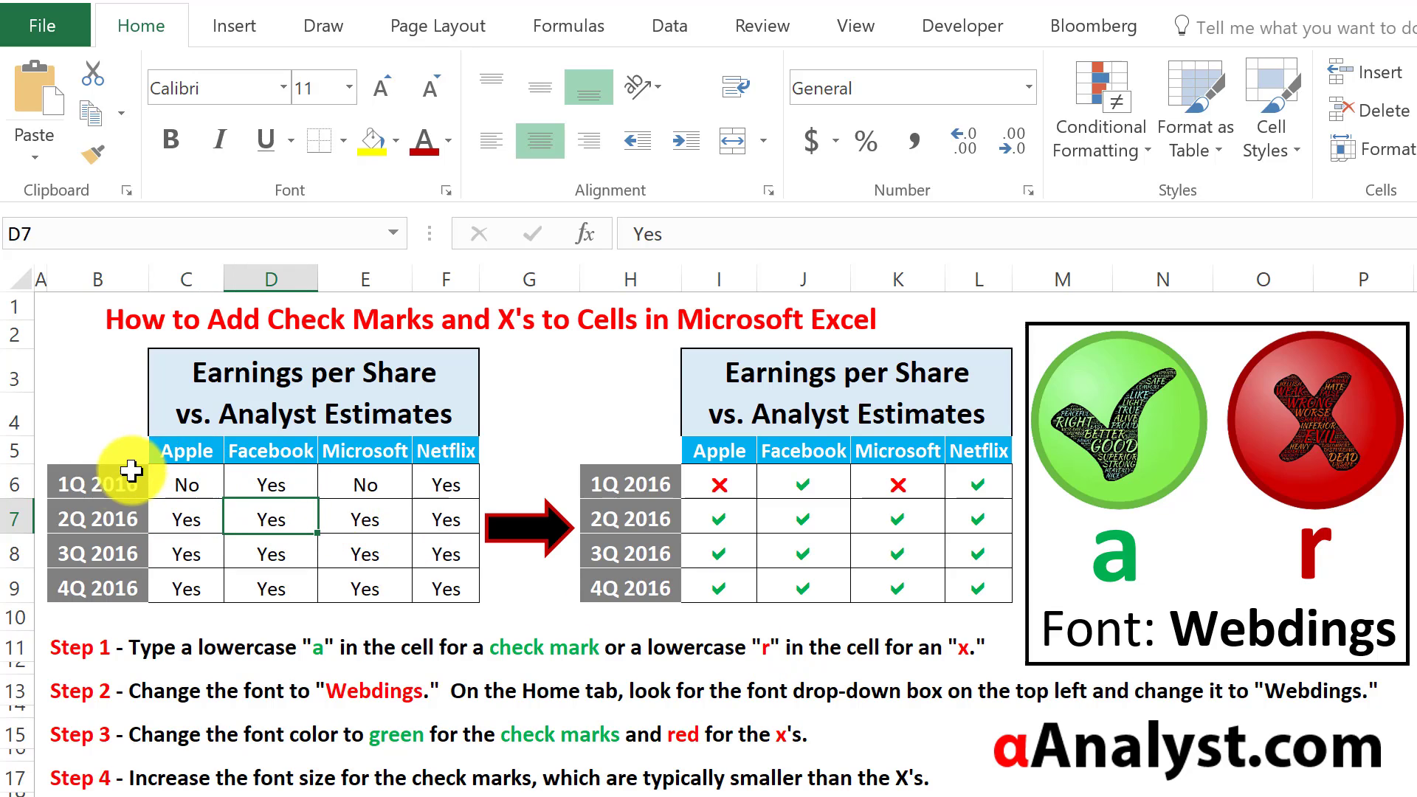
pyautogui.click(107, 483)
pyautogui.click(205, 495)
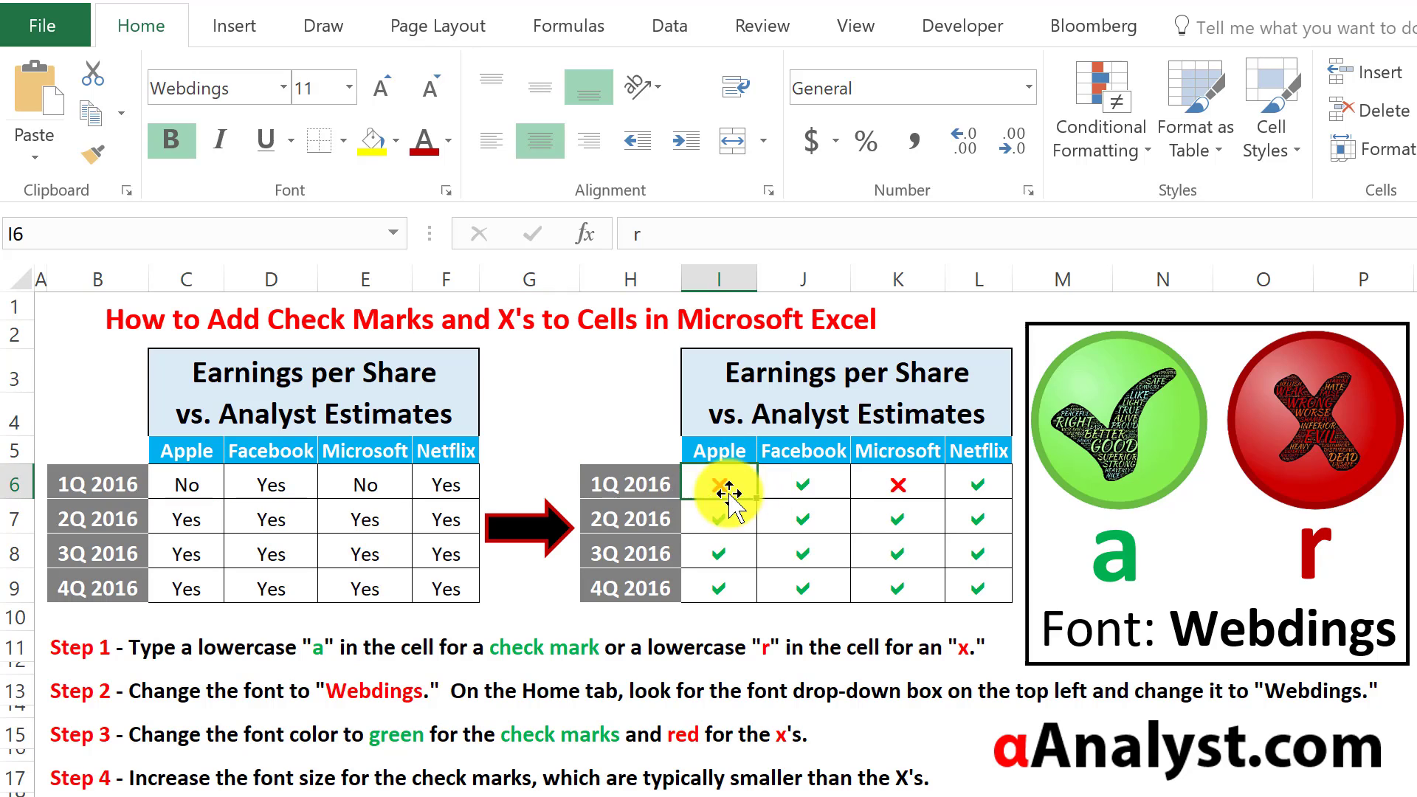
pyautogui.write('r')
pyautogui.click(225, 557)
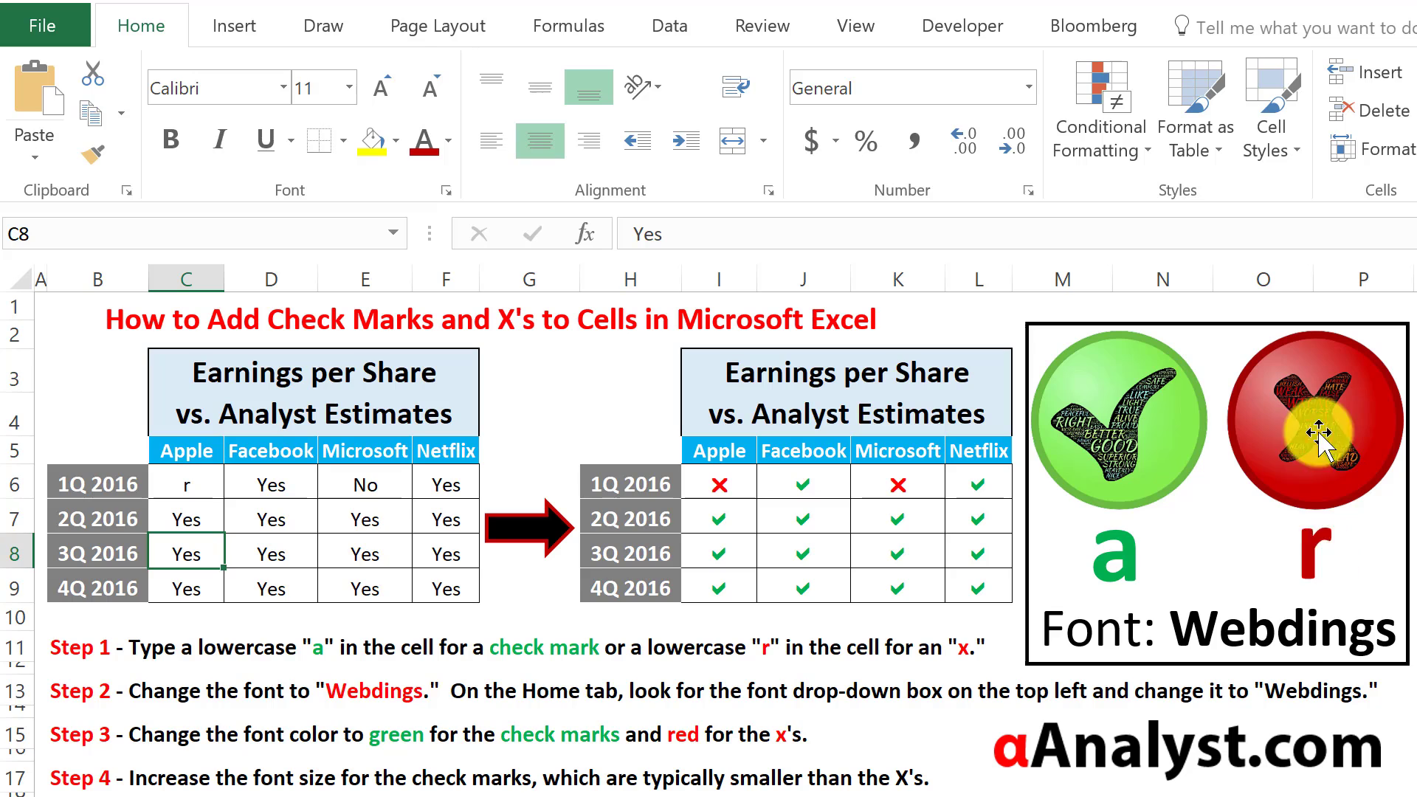
# - Enter a in Apple's 2Q–4Q 2016 cells C7:C9
pyautogui.click(195, 476)
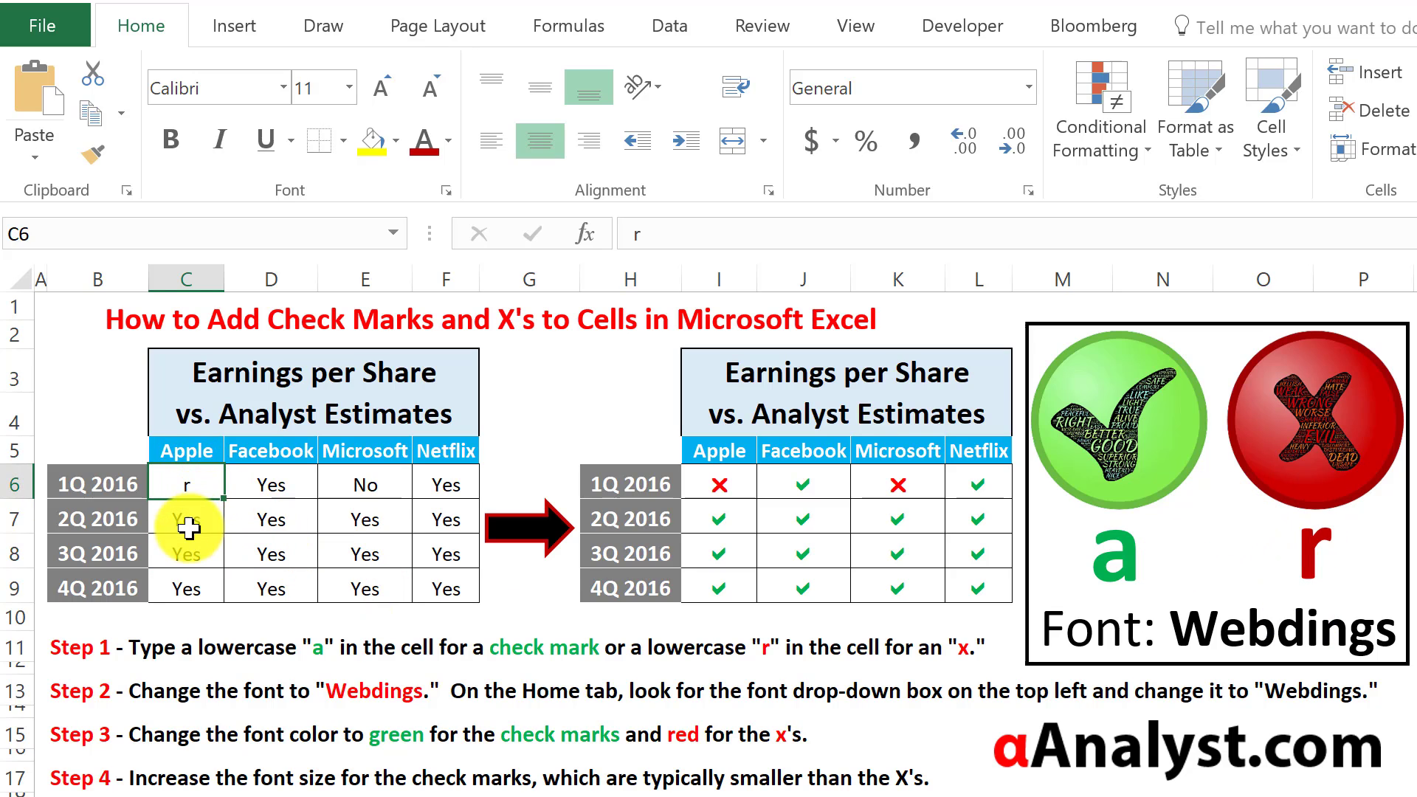
pyautogui.click(206, 518)
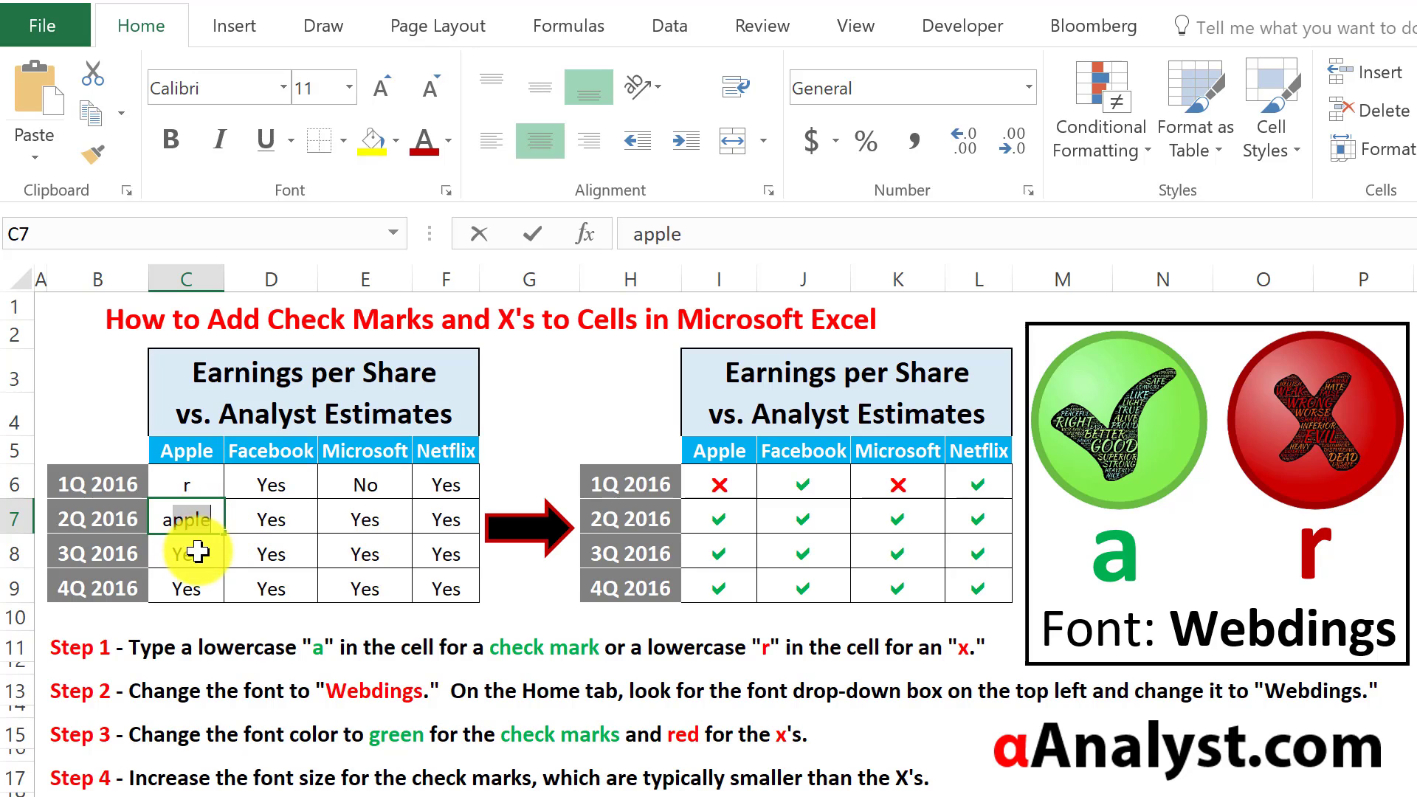
pyautogui.doubleClick(210, 510)
pyautogui.press('Return')
pyautogui.write('a')
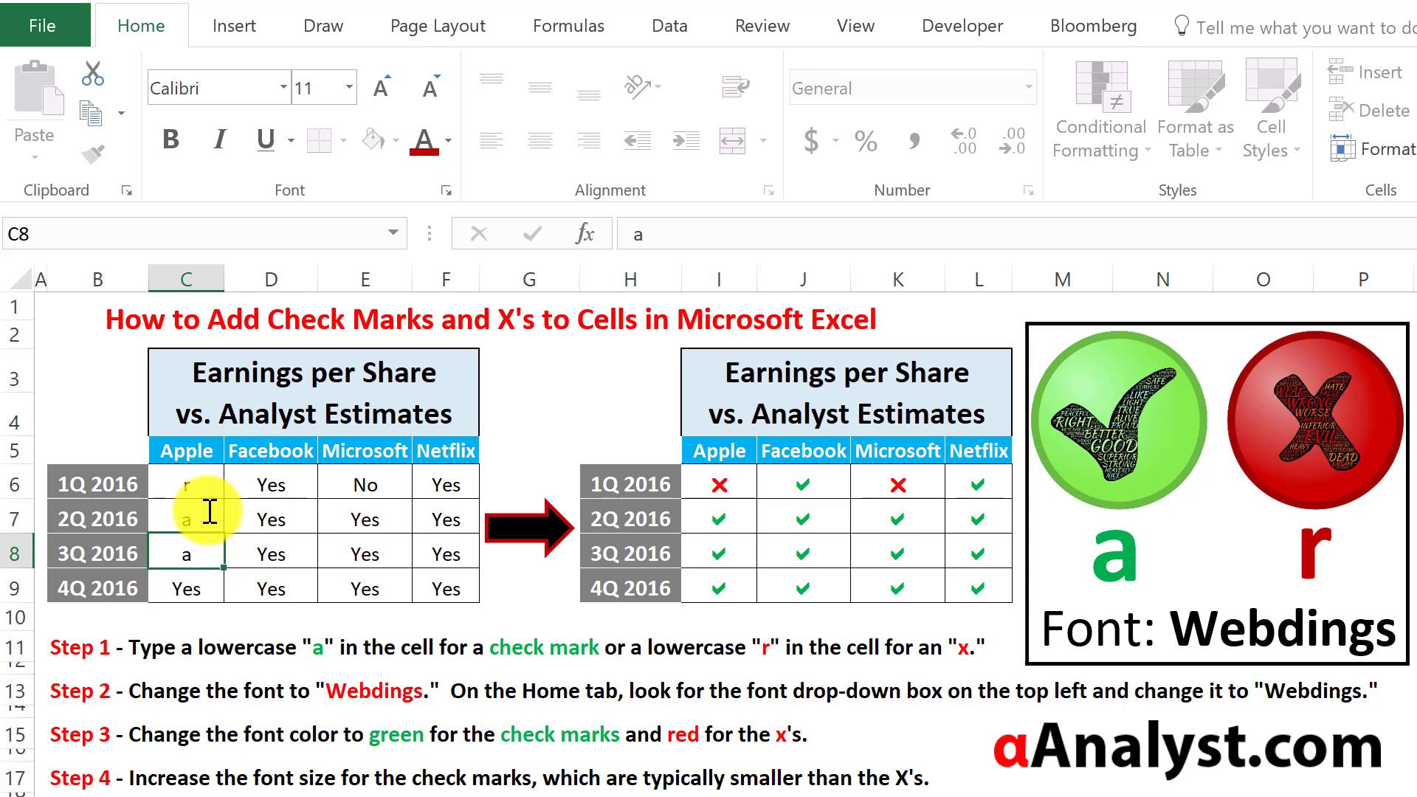
pyautogui.press('Return')
pyautogui.write('a')
pyautogui.press('Return')
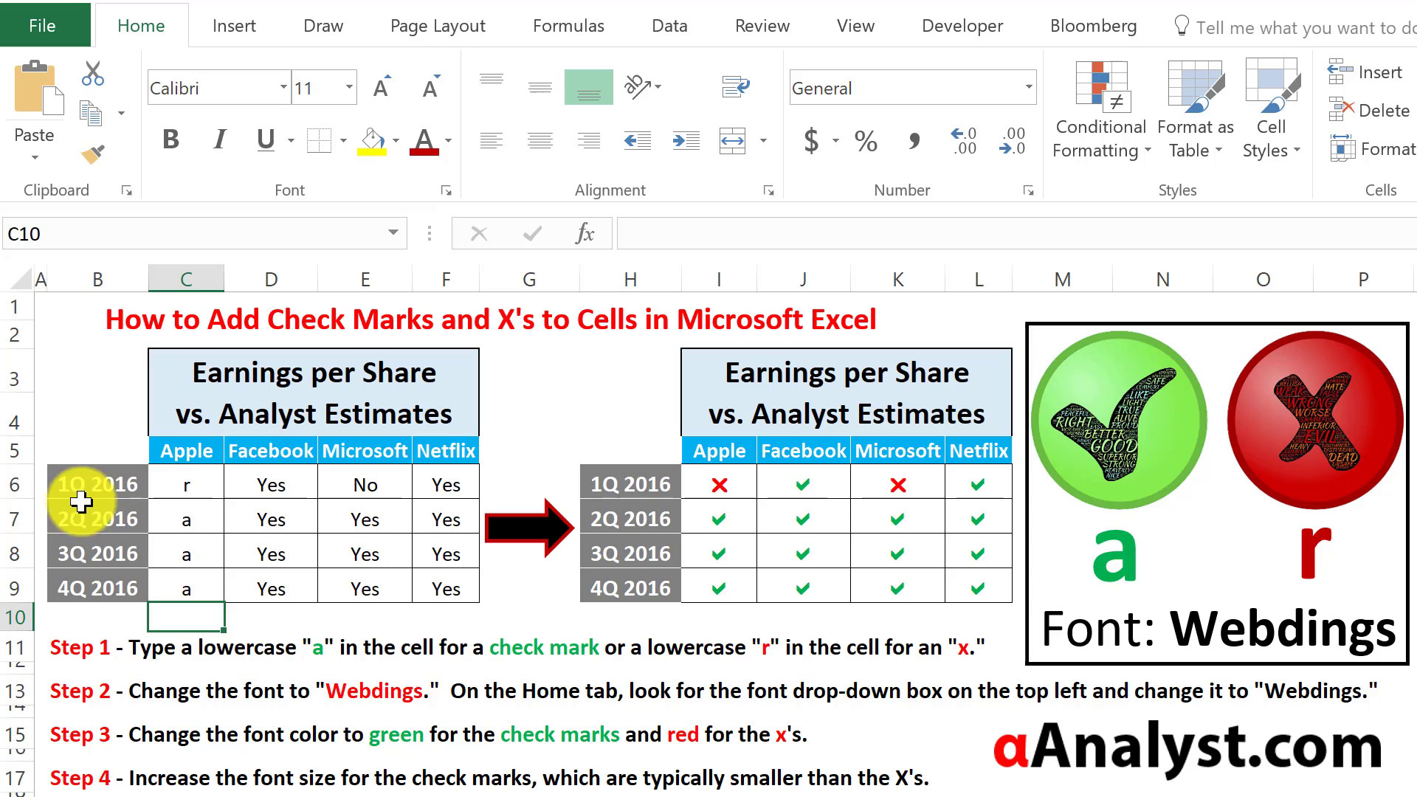
pyautogui.moveTo(200, 528); pyautogui.dragTo(243, 571)
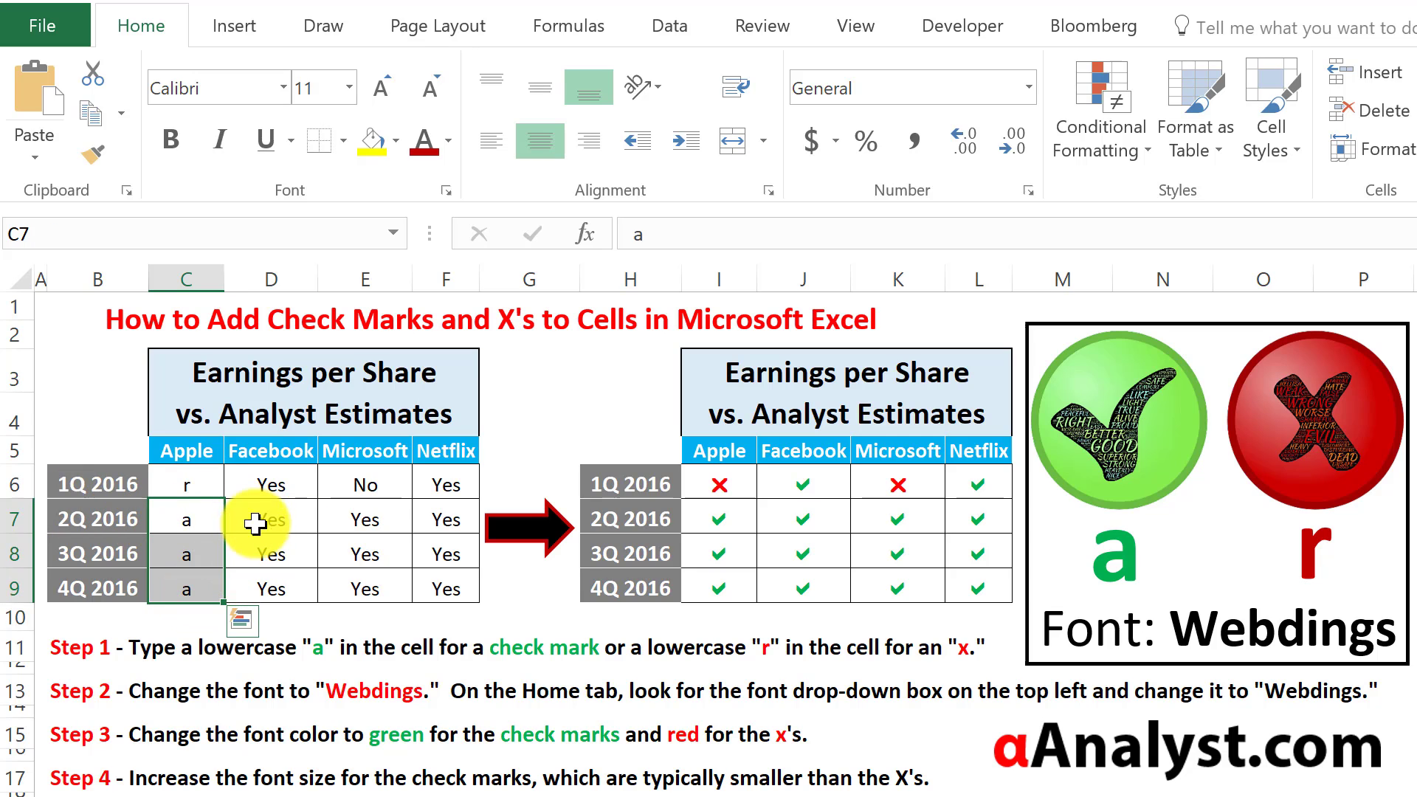
# - Put r in Microsoft's 1Q cell E6 and a in E7:E9
pyautogui.click(366, 487)
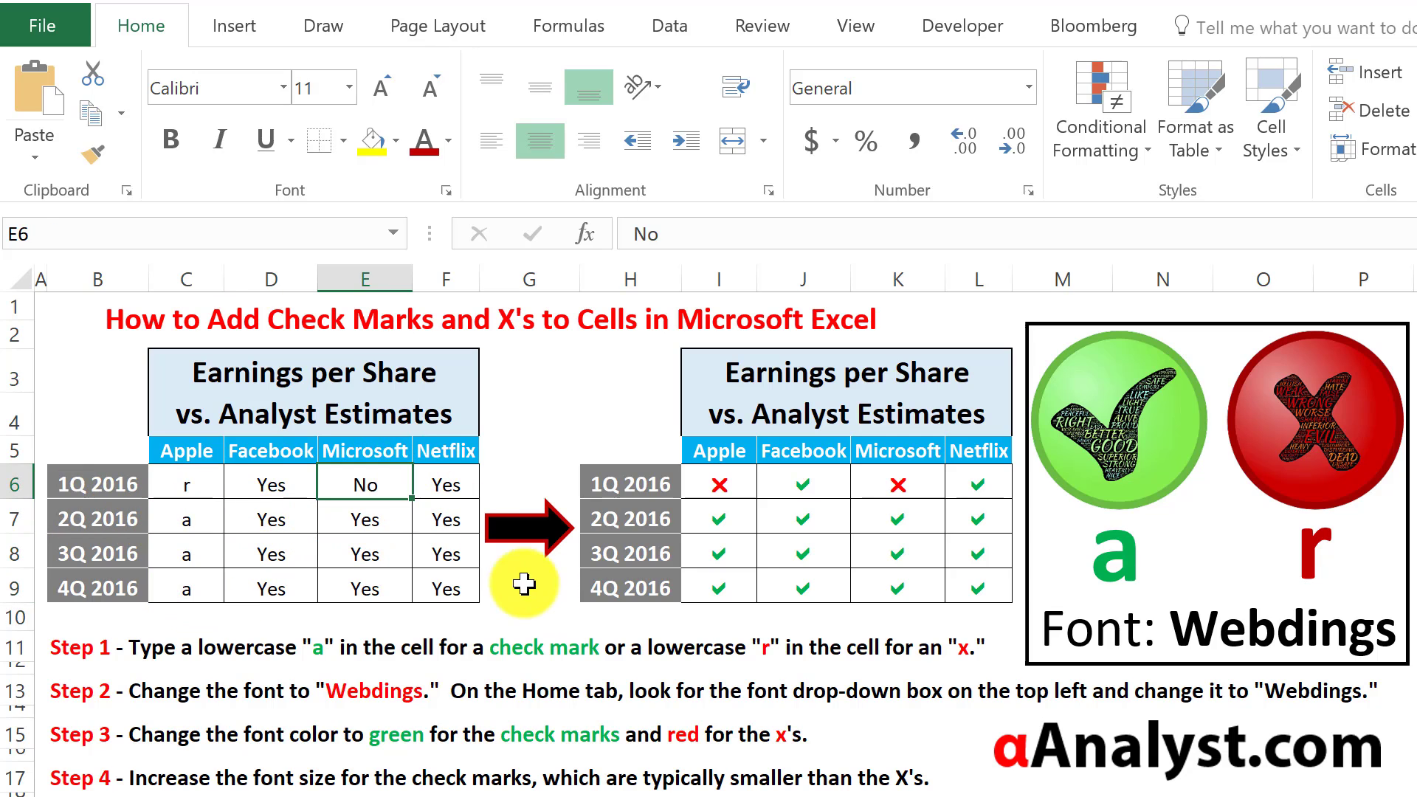
pyautogui.write('r')
pyautogui.press('Return')
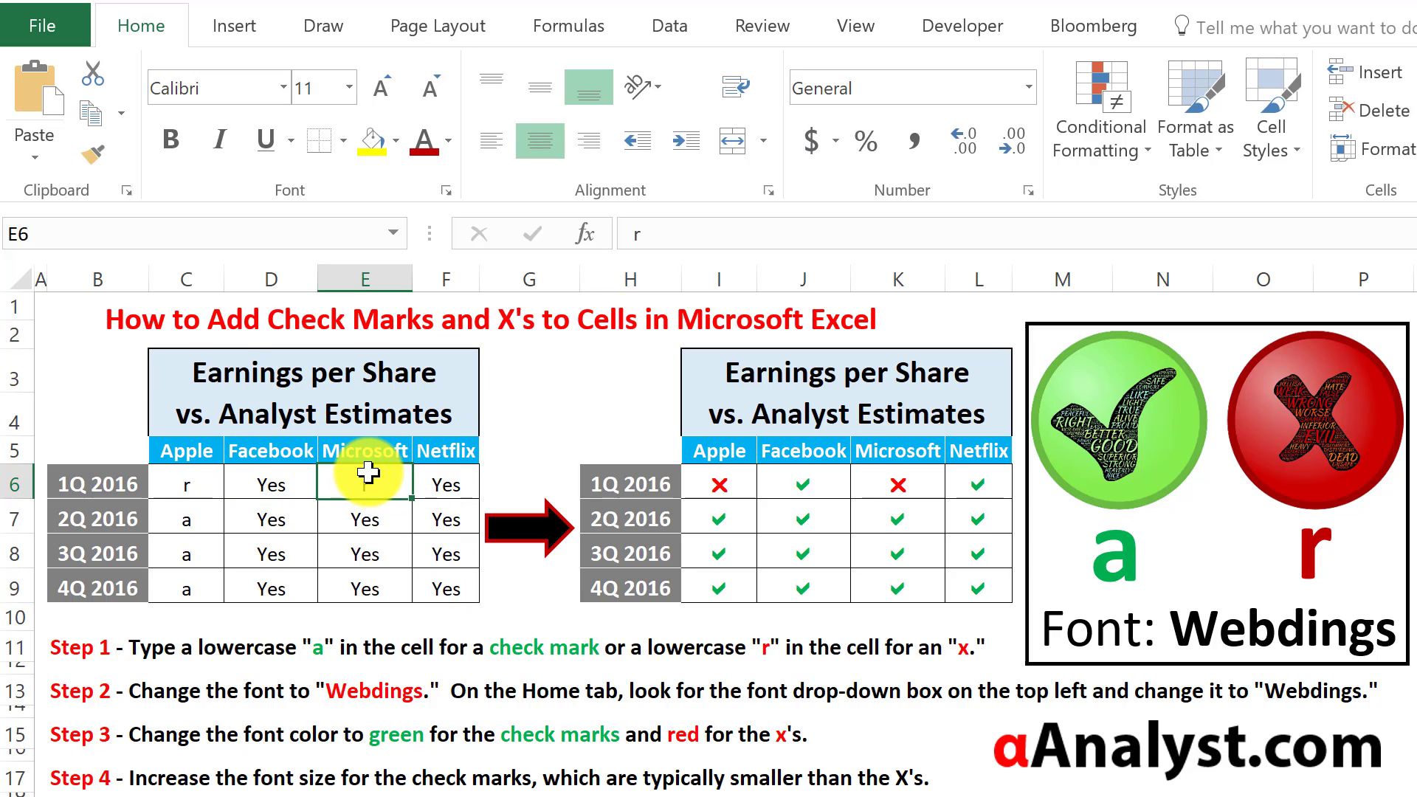
pyautogui.click(366, 522)
pyautogui.moveTo(369, 519); pyautogui.dragTo(370, 589)
pyautogui.click(369, 520)
pyautogui.write('a')
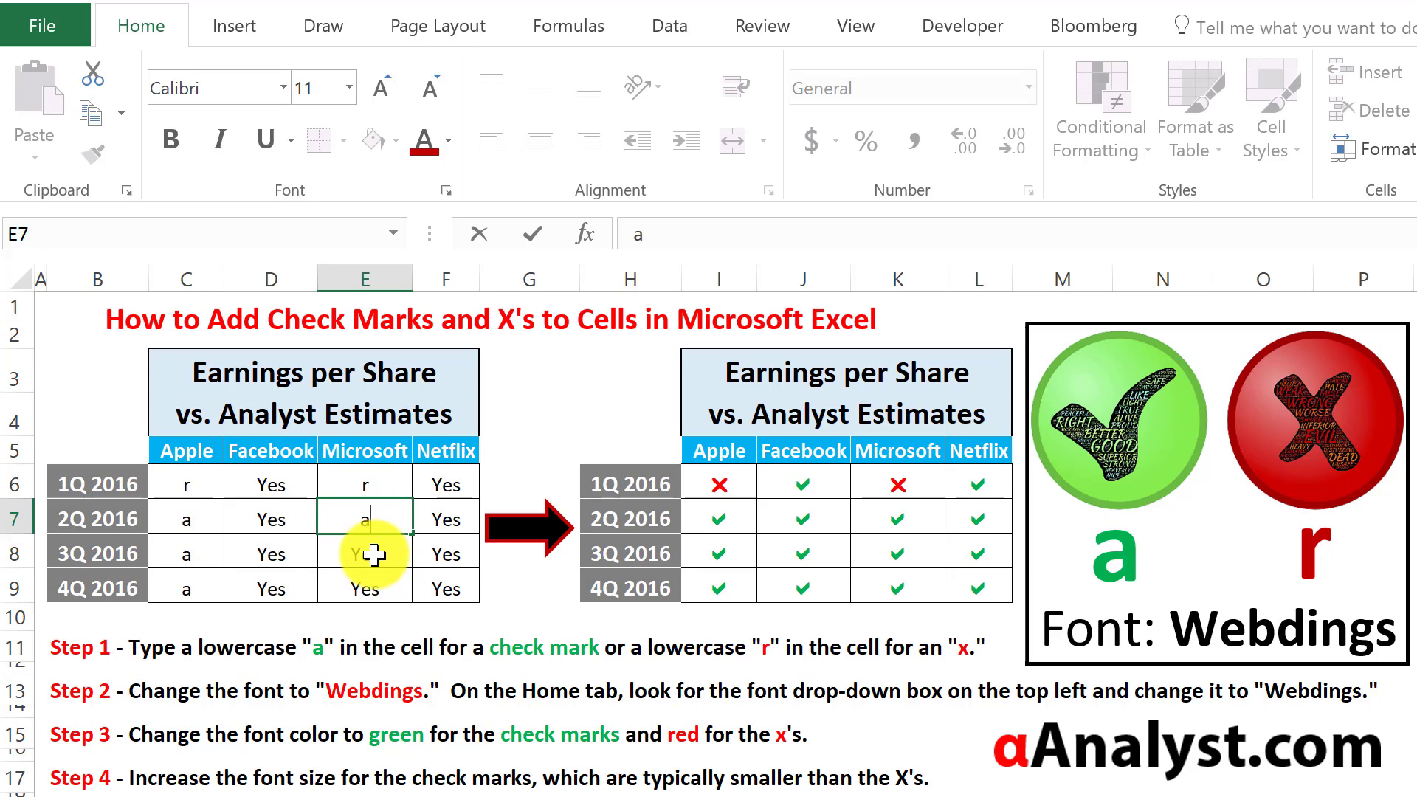
pyautogui.press('Return')
pyautogui.write('a')
pyautogui.press('Return')
pyautogui.write('a')
# - Fill Facebook's answers D6:D9 with a
pyautogui.click(254, 561)
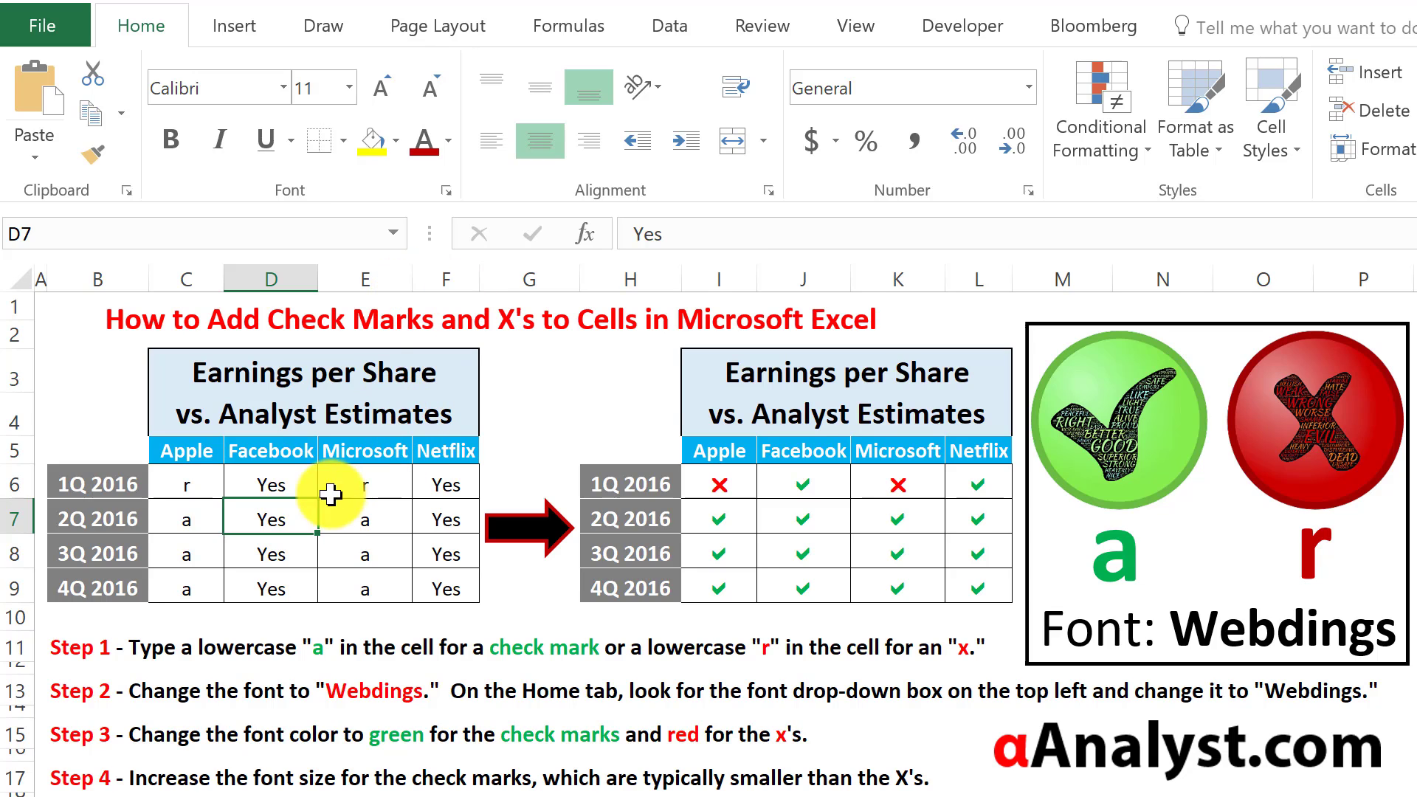
pyautogui.write('a')
pyautogui.press('Return')
pyautogui.hotkey('ctrl', 'd')
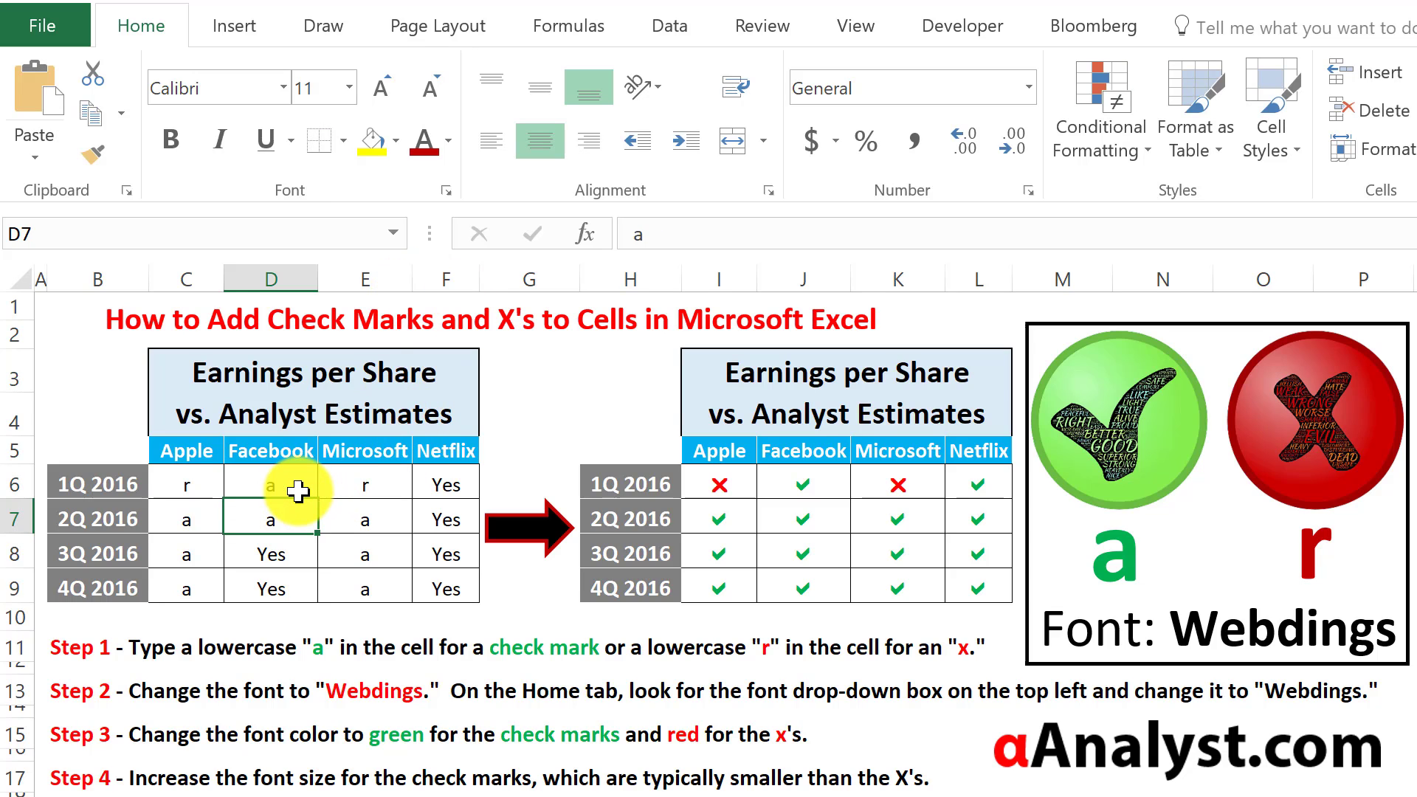
pyautogui.press('Return')
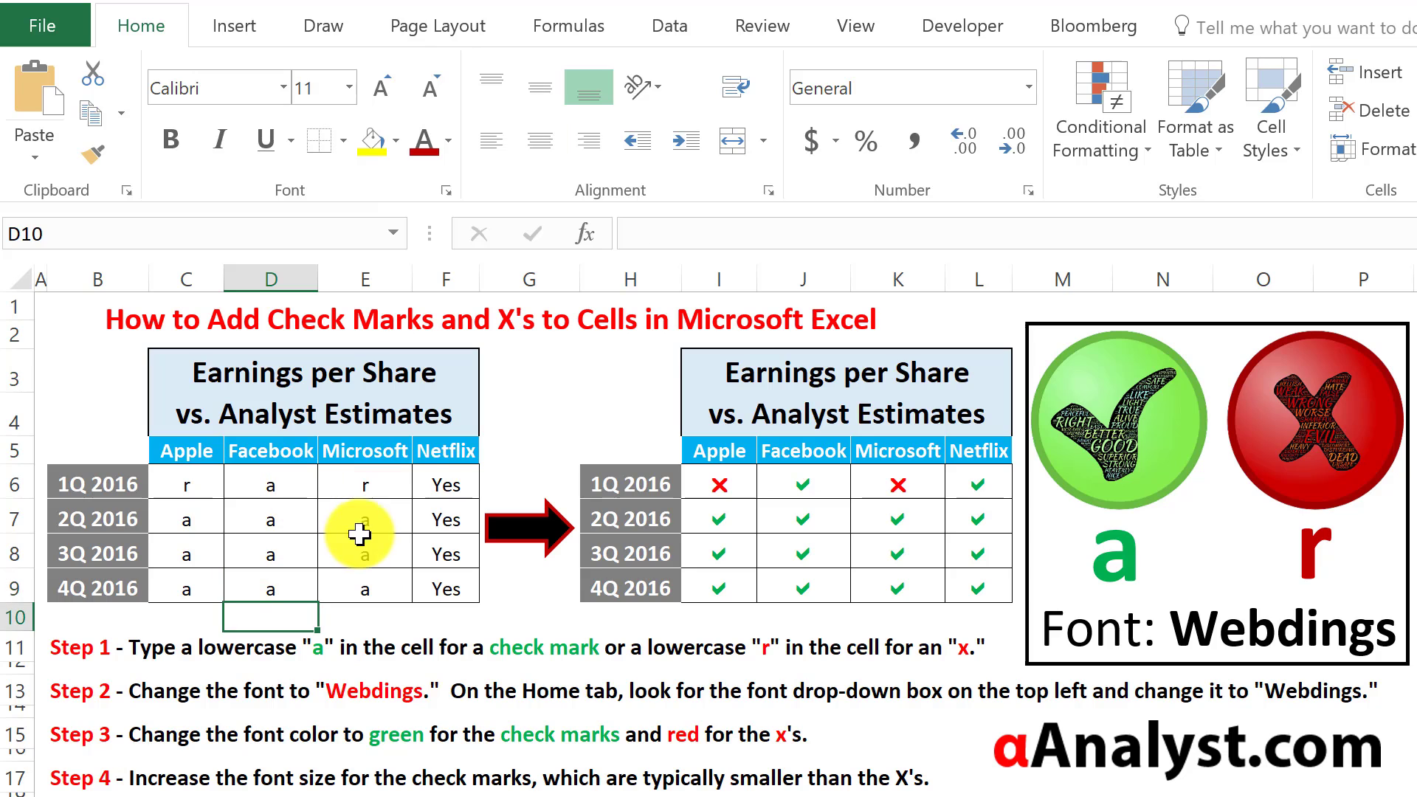
# - Fill Netflix's answers F6:F9 with a
pyautogui.click(428, 482)
pyautogui.write('a')
pyautogui.press('Return')
pyautogui.write('a')
pyautogui.press('Return')
pyautogui.write('a')
pyautogui.press('Return')
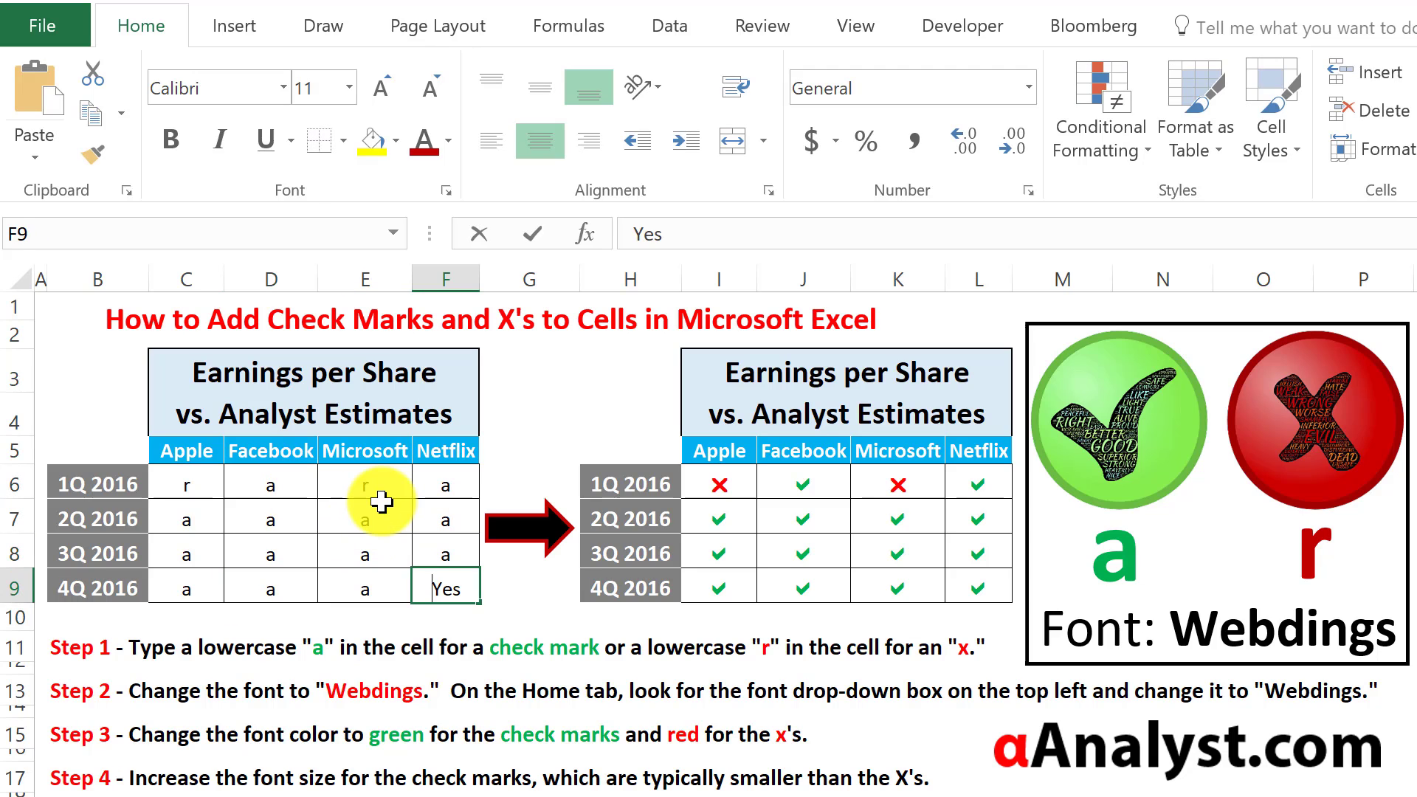
pyautogui.press('Return')
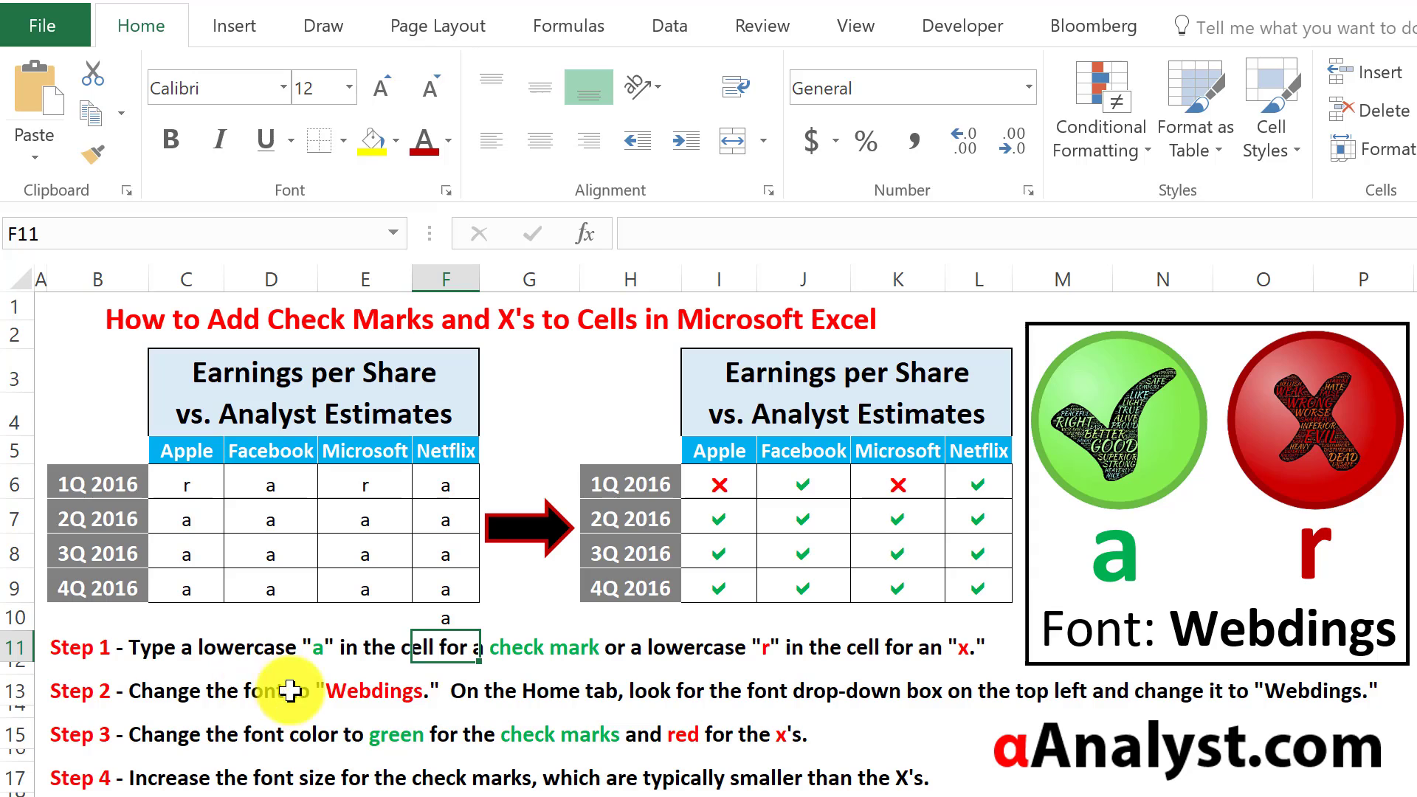
# - Clear the stray 'a' from cell F10 below the table
pyautogui.click(164, 685)
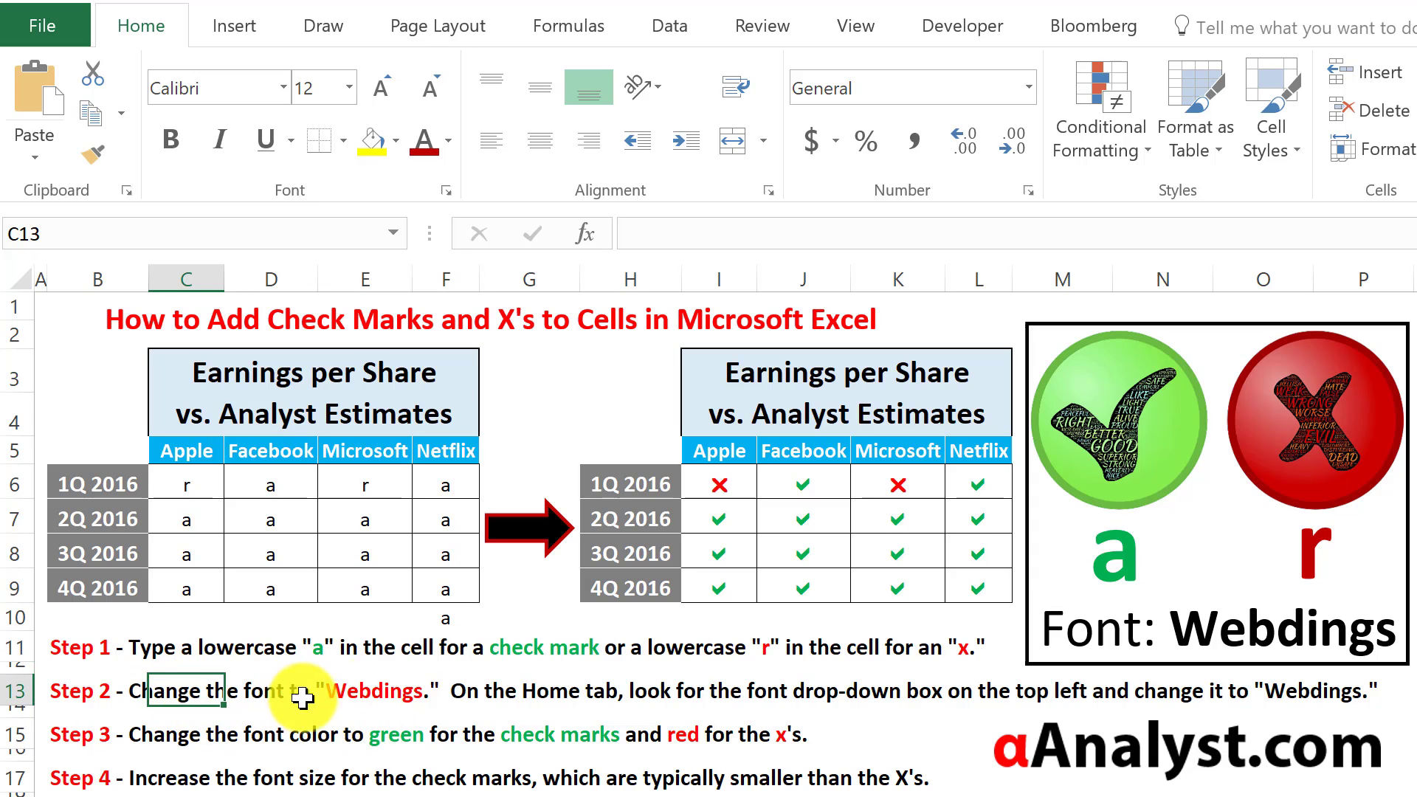
pyautogui.click(132, 431)
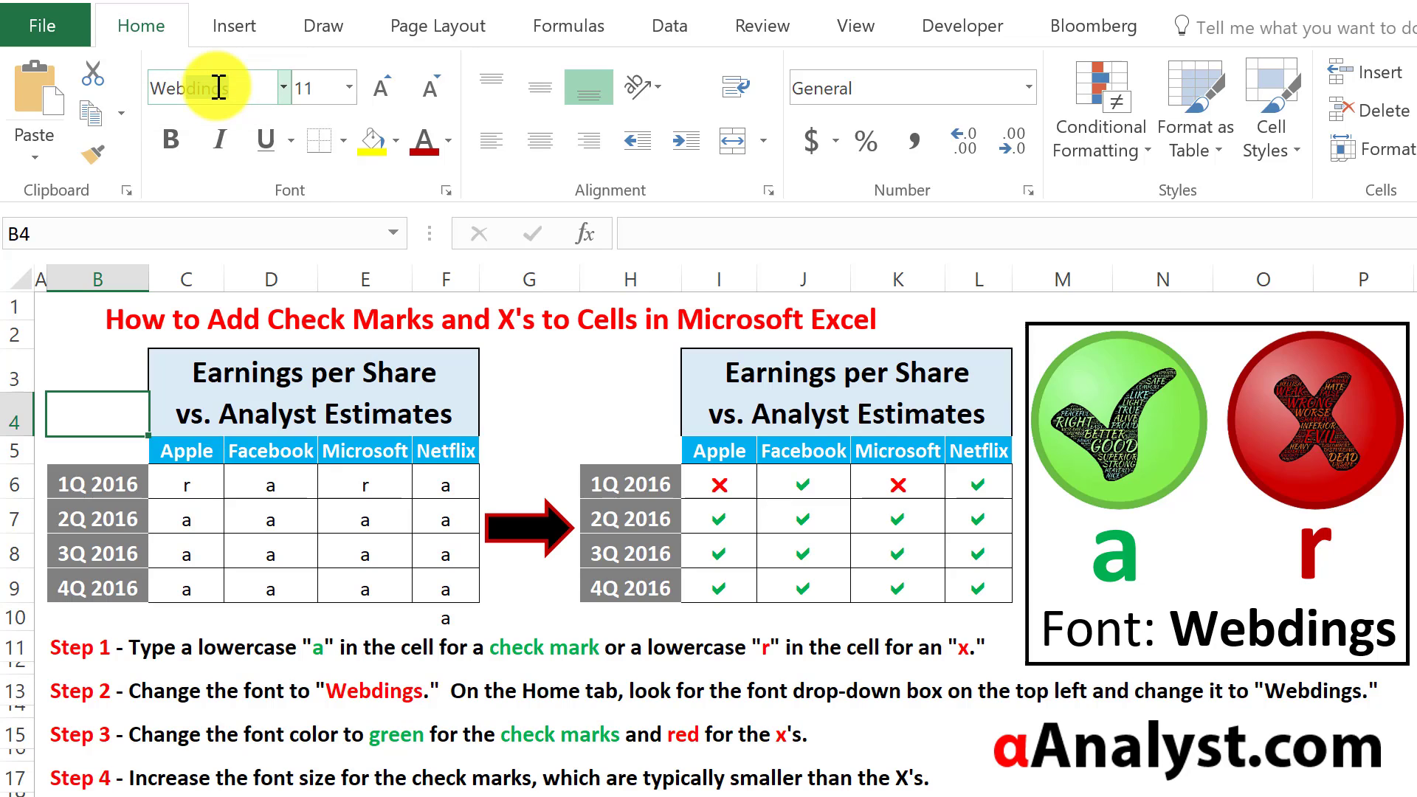
pyautogui.click(255, 428)
pyautogui.moveTo(178, 490); pyautogui.dragTo(456, 576)
pyautogui.click(197, 490)
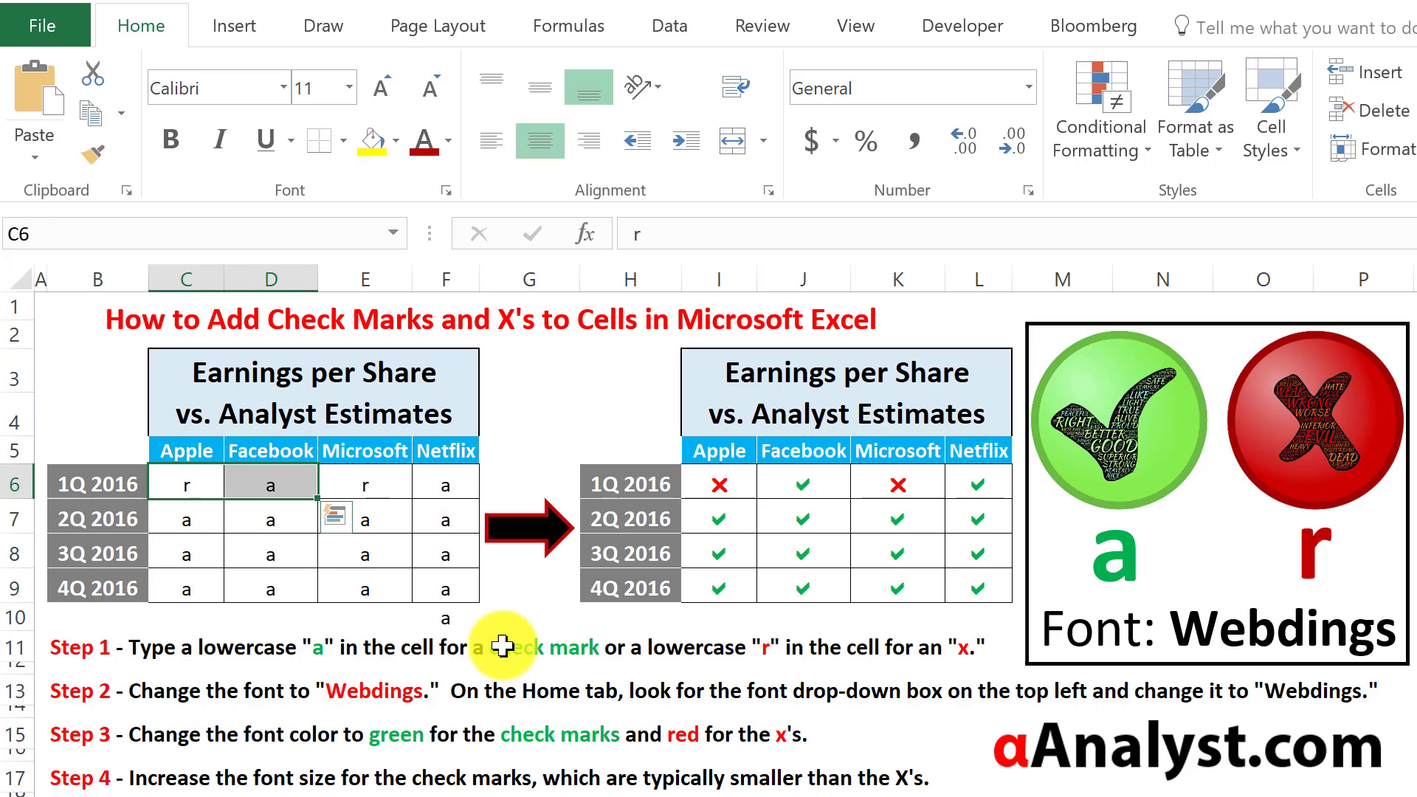
pyautogui.click(458, 614)
# - Preview Webdings for C6:F9 in the Font box, then cancel with Esc
pyautogui.moveTo(190, 490); pyautogui.dragTo(428, 573)
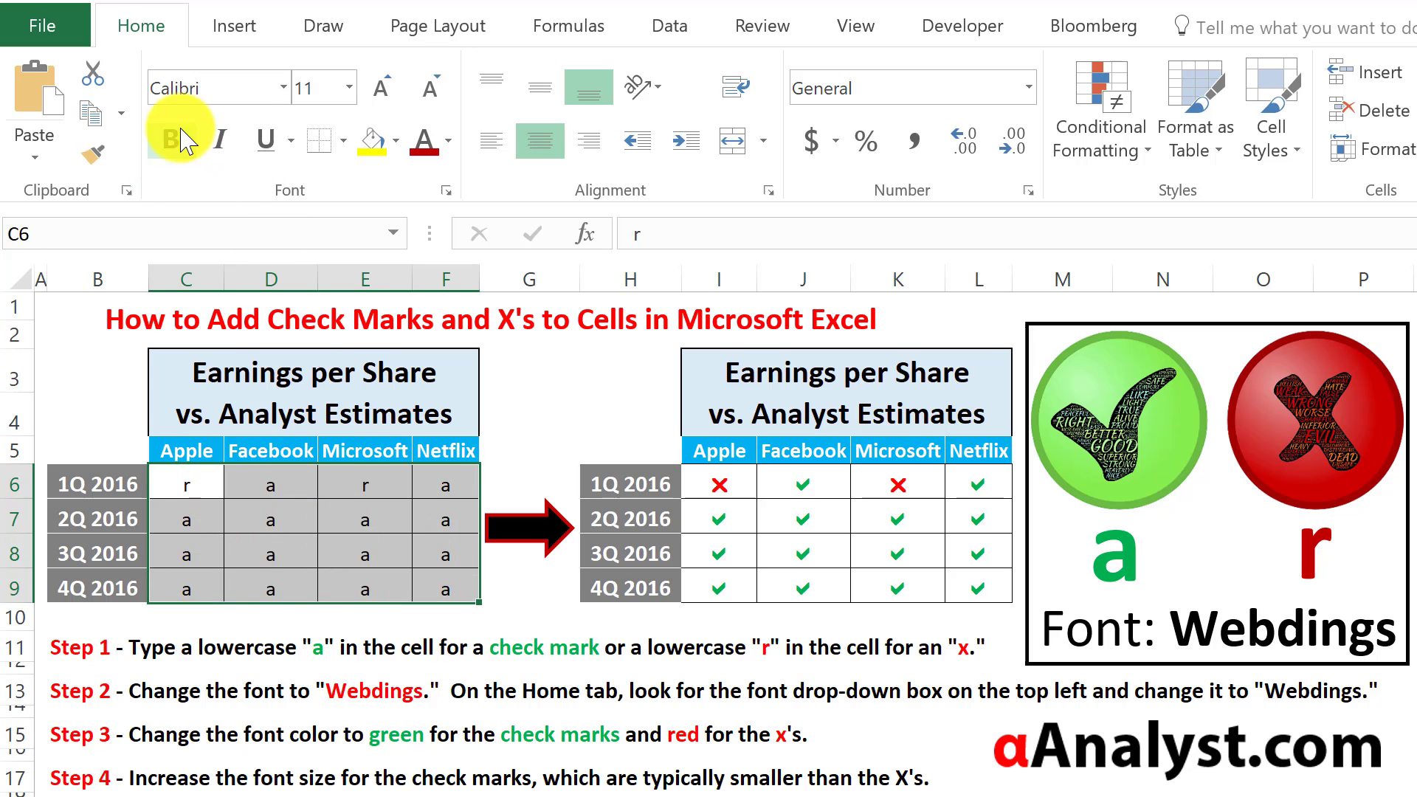
pyautogui.click(195, 88)
pyautogui.write('Webdings')
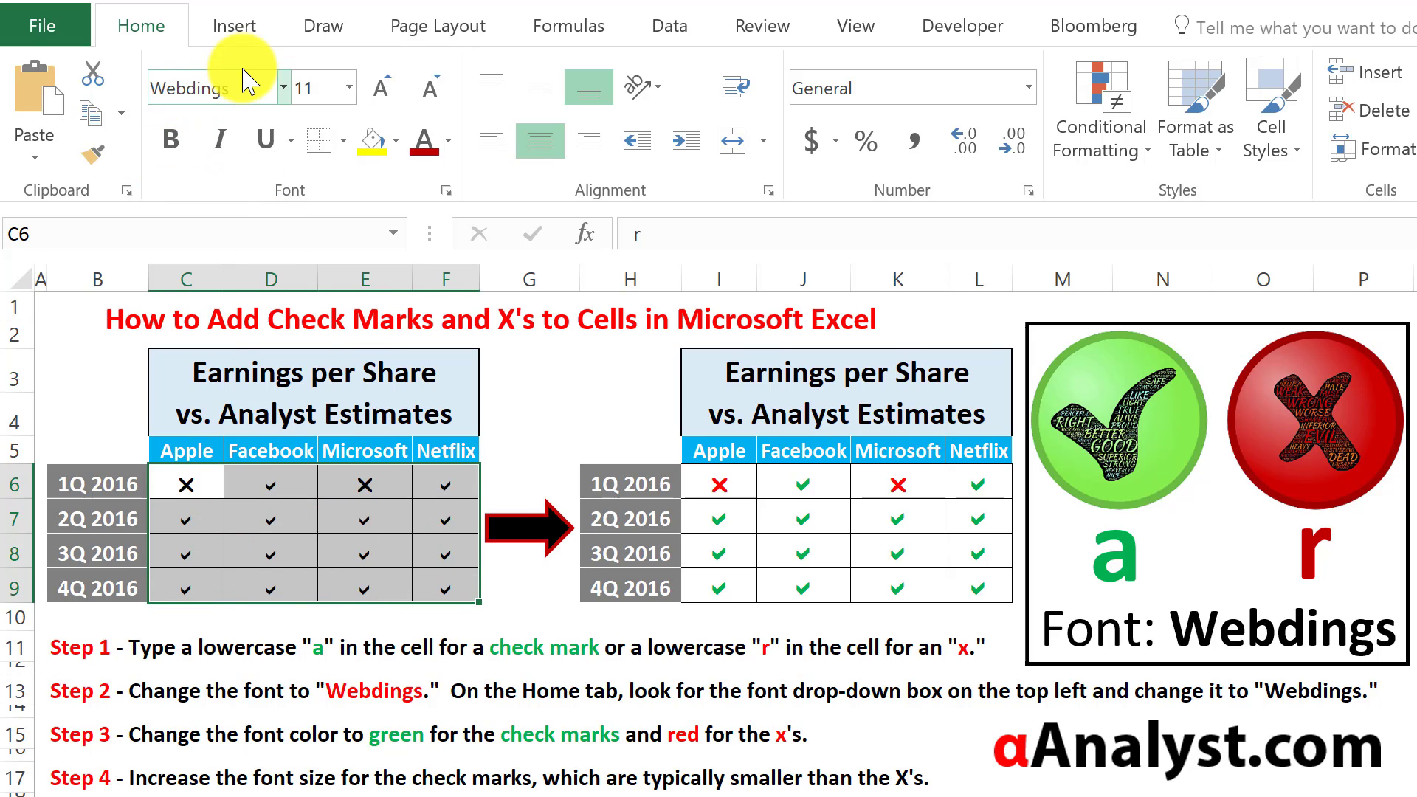
pyautogui.press('Escape')
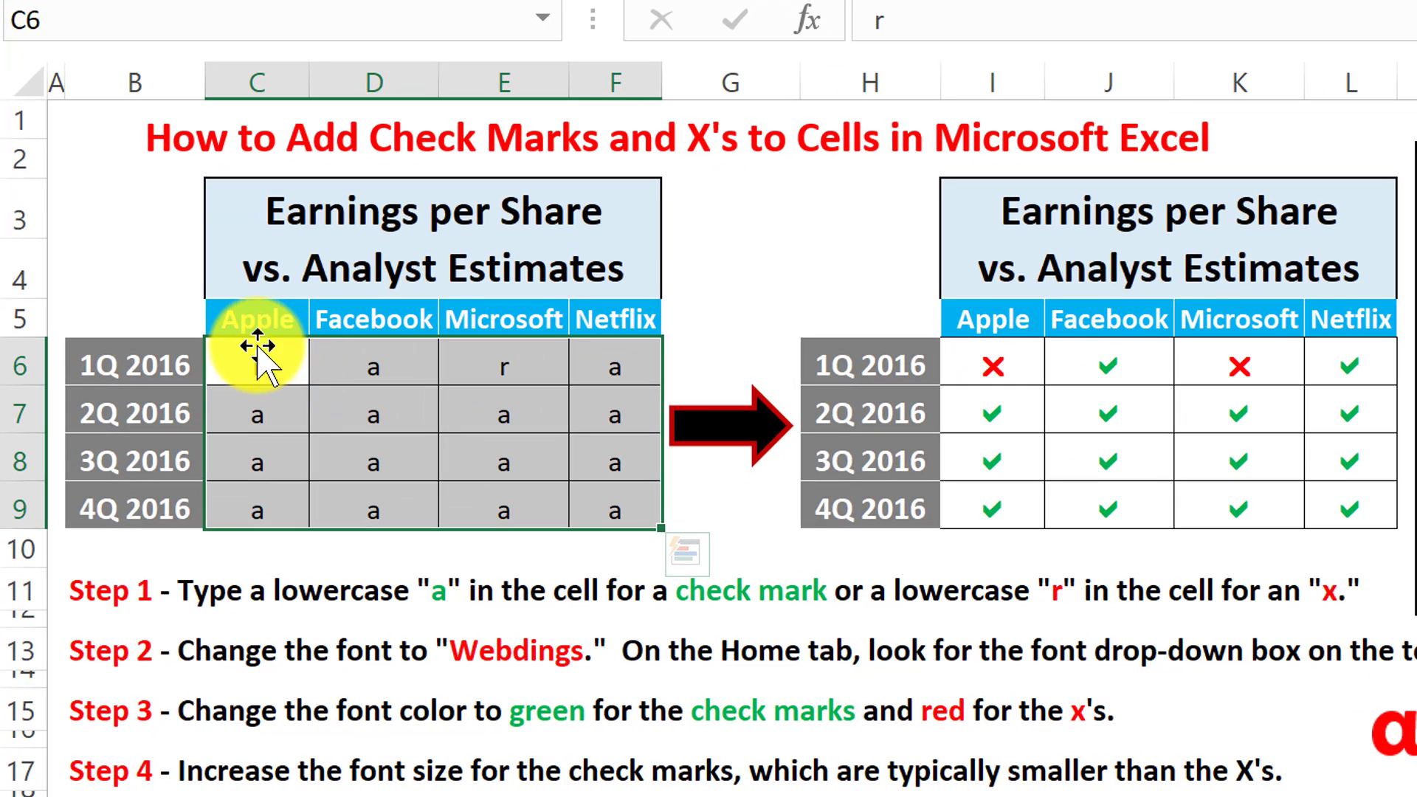
# - Set C6:F9 to the Webdings font via the right-click mini toolbar
pyautogui.moveTo(258, 354); pyautogui.dragTo(629, 507)
pyautogui.rightClick(237, 410)
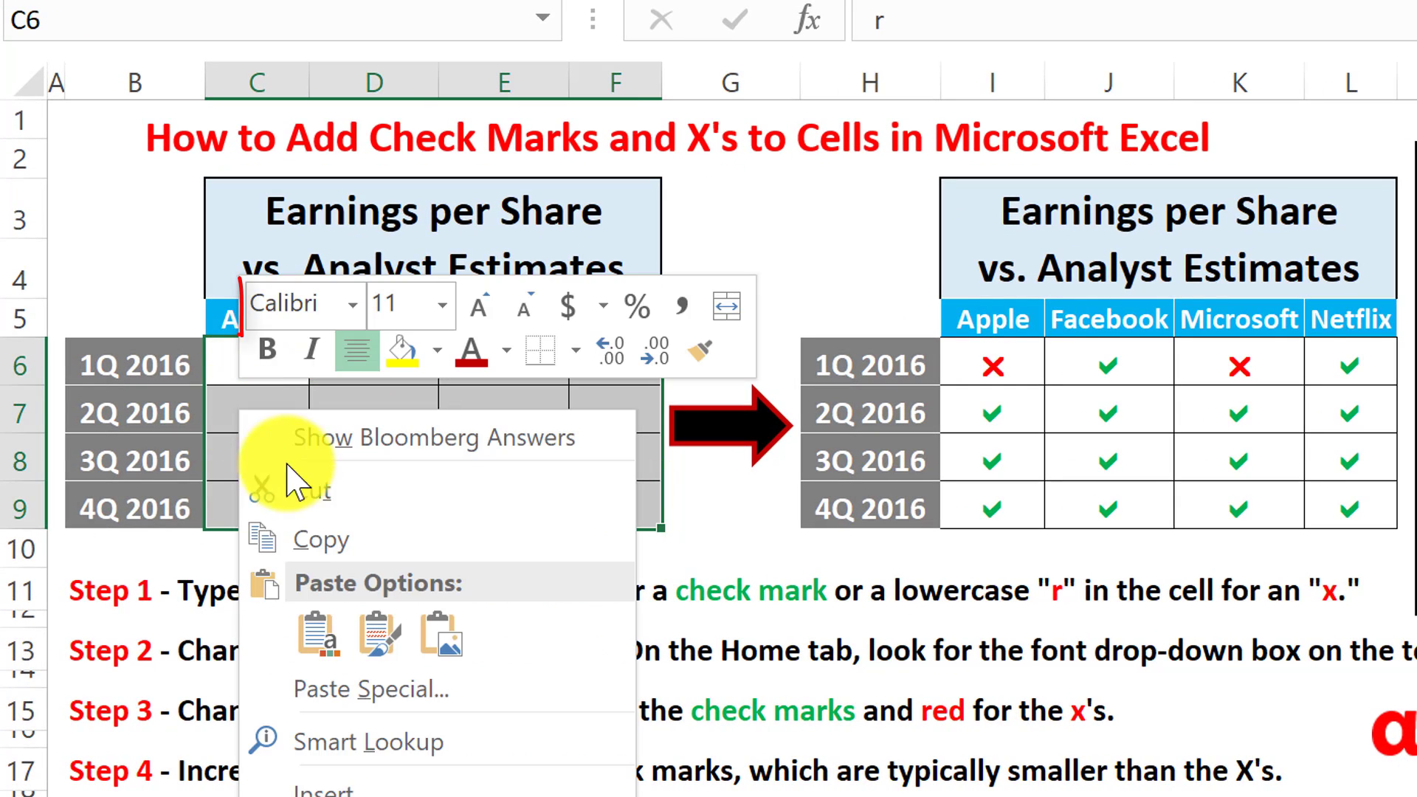
pyautogui.click(294, 317)
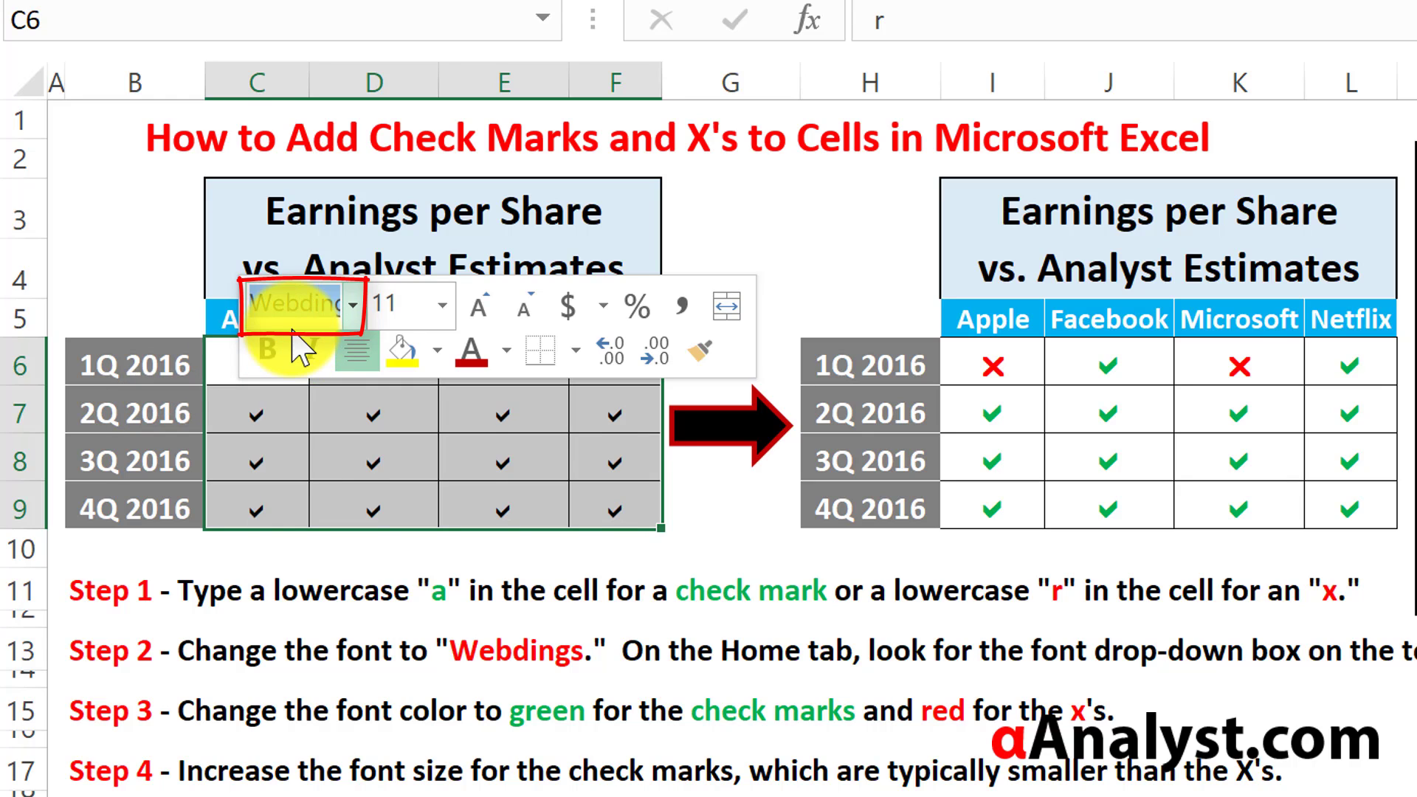
pyautogui.click(323, 447)
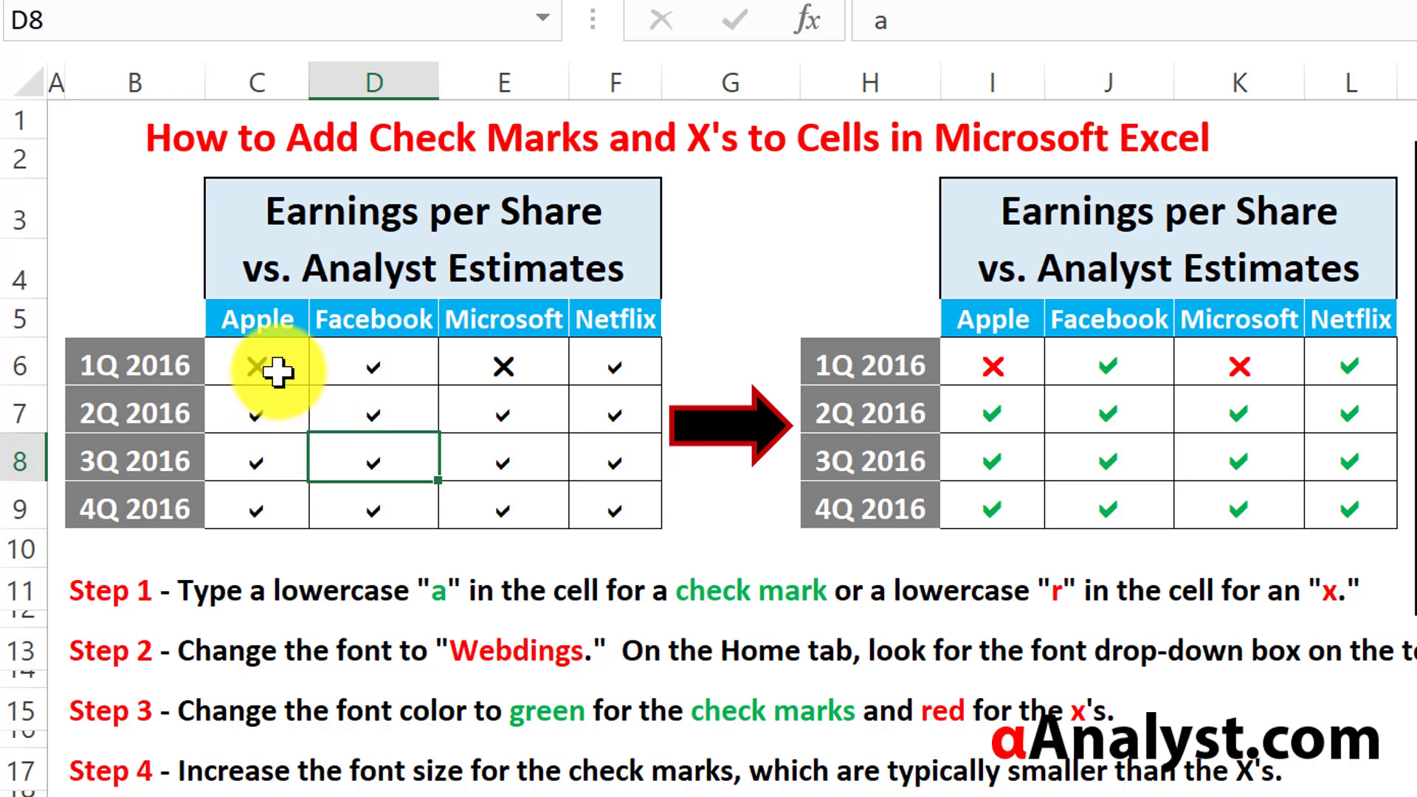
pyautogui.moveTo(277, 372); pyautogui.dragTo(647, 501)
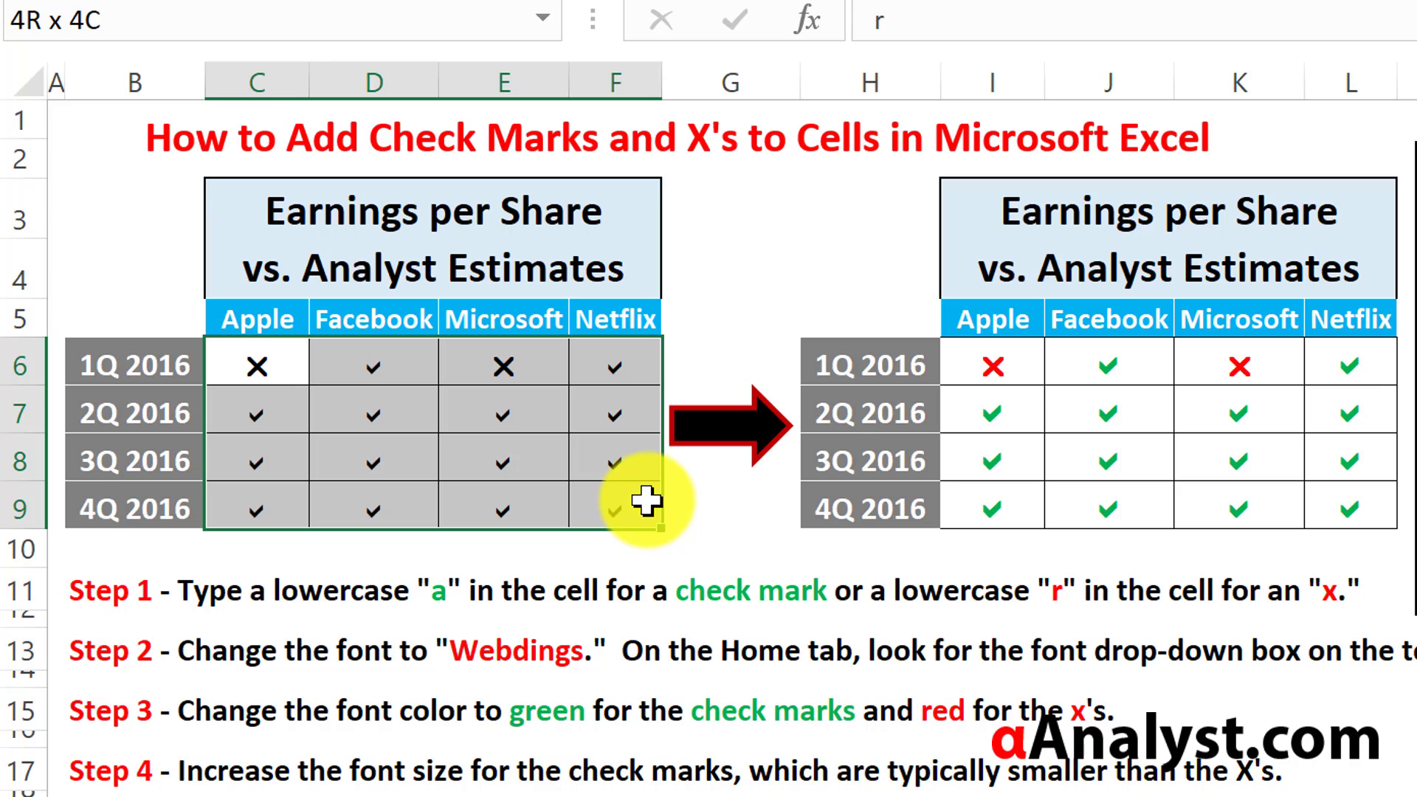
pyautogui.click(499, 428)
pyautogui.moveTo(282, 406); pyautogui.dragTo(631, 502)
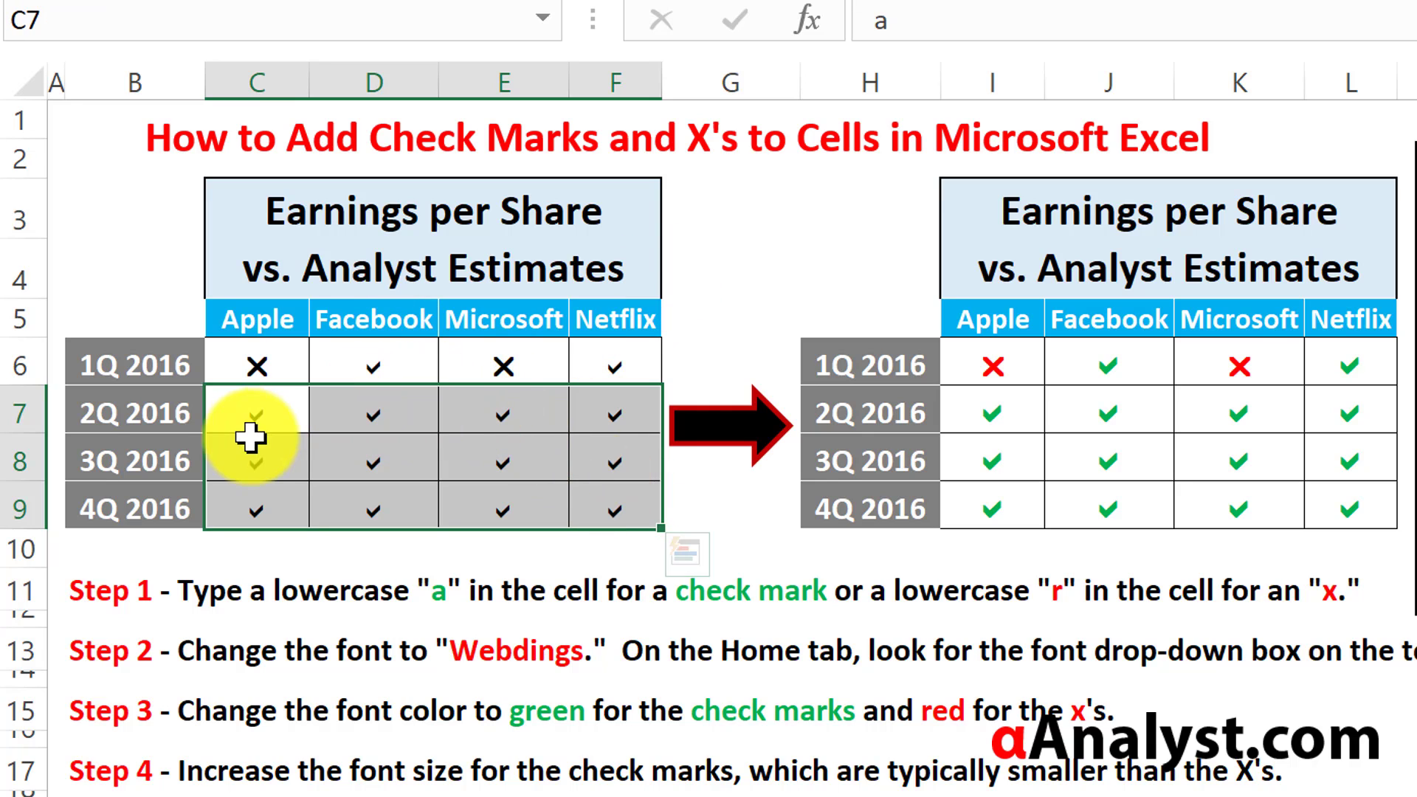
# - Color the 2Q–4Q check marks in C7:F9 green
pyautogui.moveTo(250, 437); pyautogui.dragTo(572, 488)
pyautogui.rightClick(572, 487)
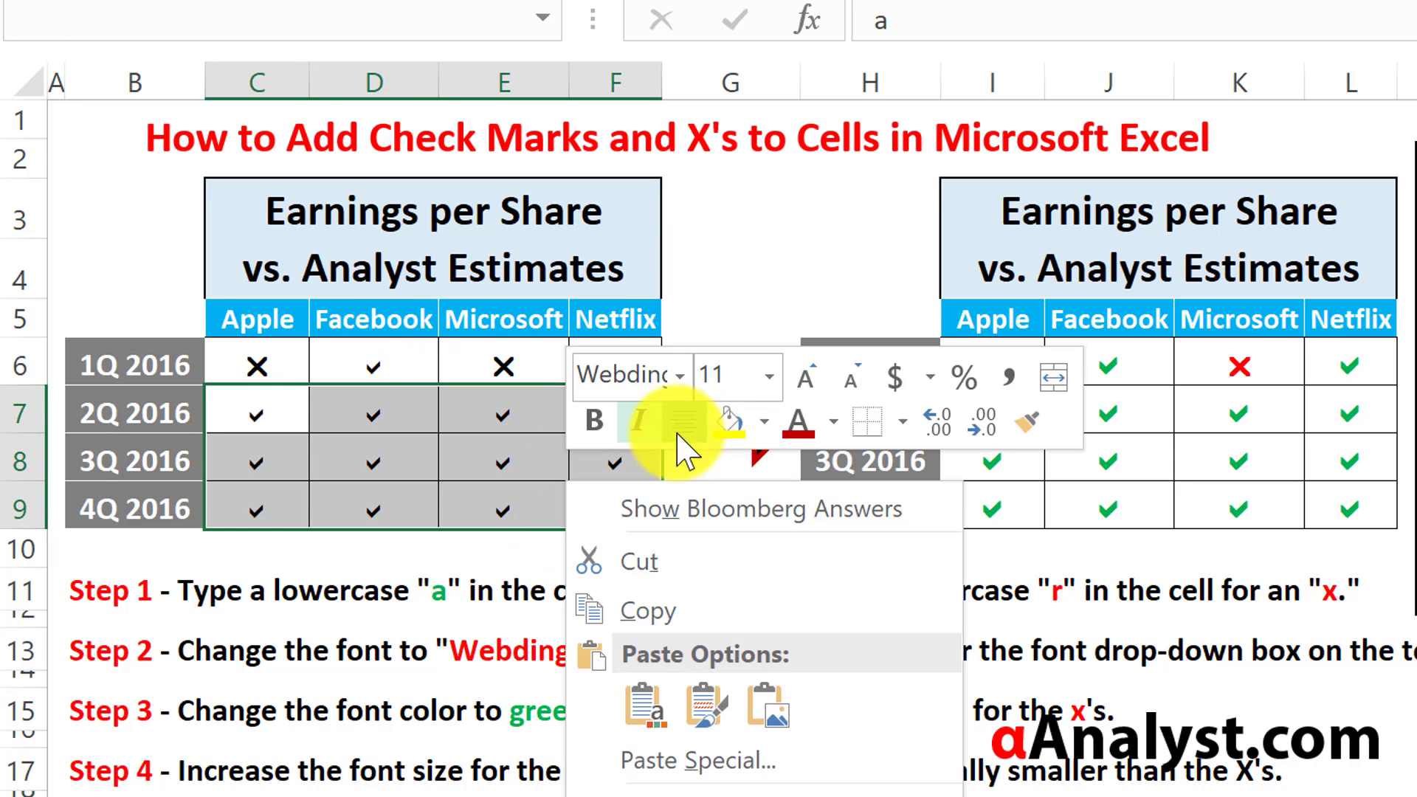
pyautogui.click(833, 421)
pyautogui.click(929, 762)
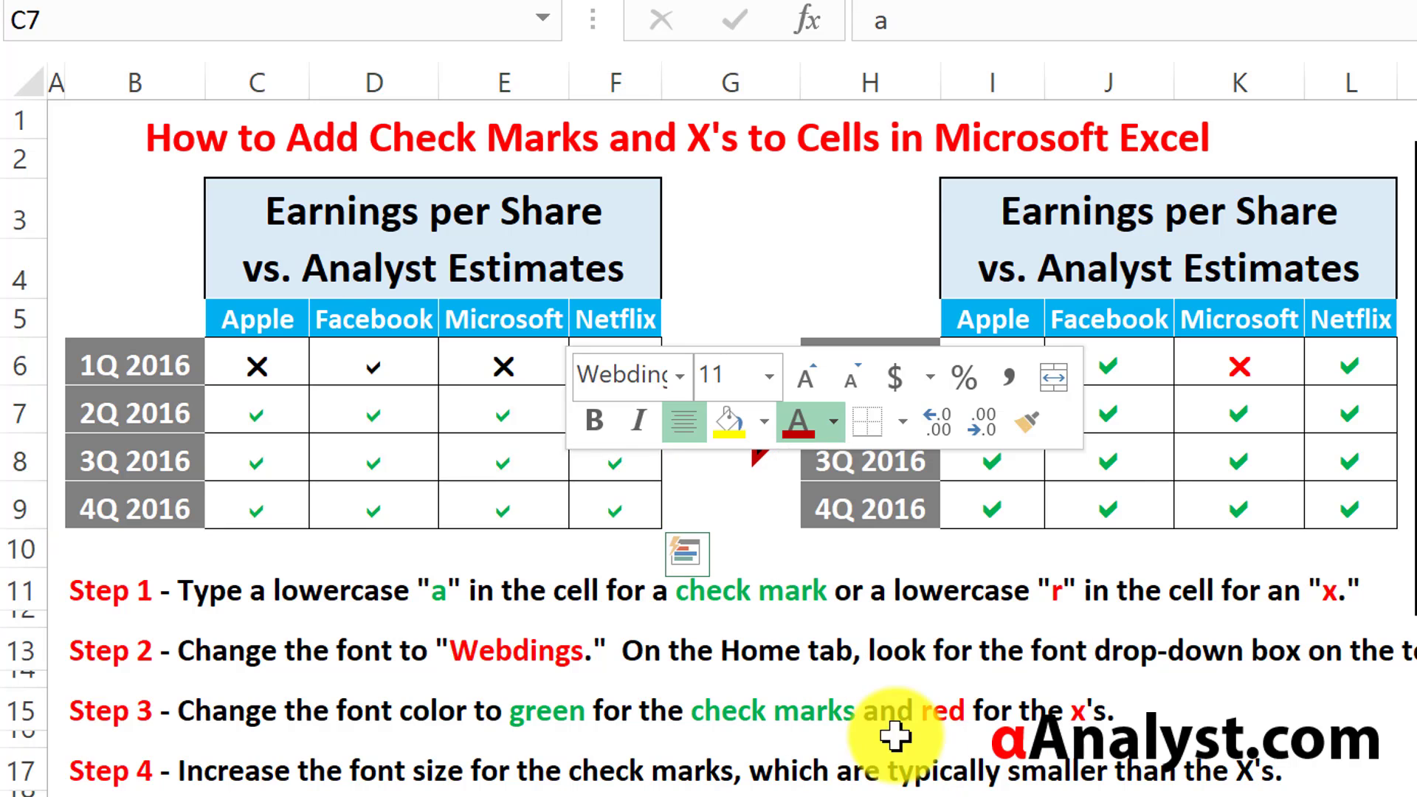
# - Color the 1Q X's in C6 and E6 red
pyautogui.click(278, 356)
pyautogui.keyDown('ctrl'); pyautogui.click(507, 361); pyautogui.keyUp('ctrl')
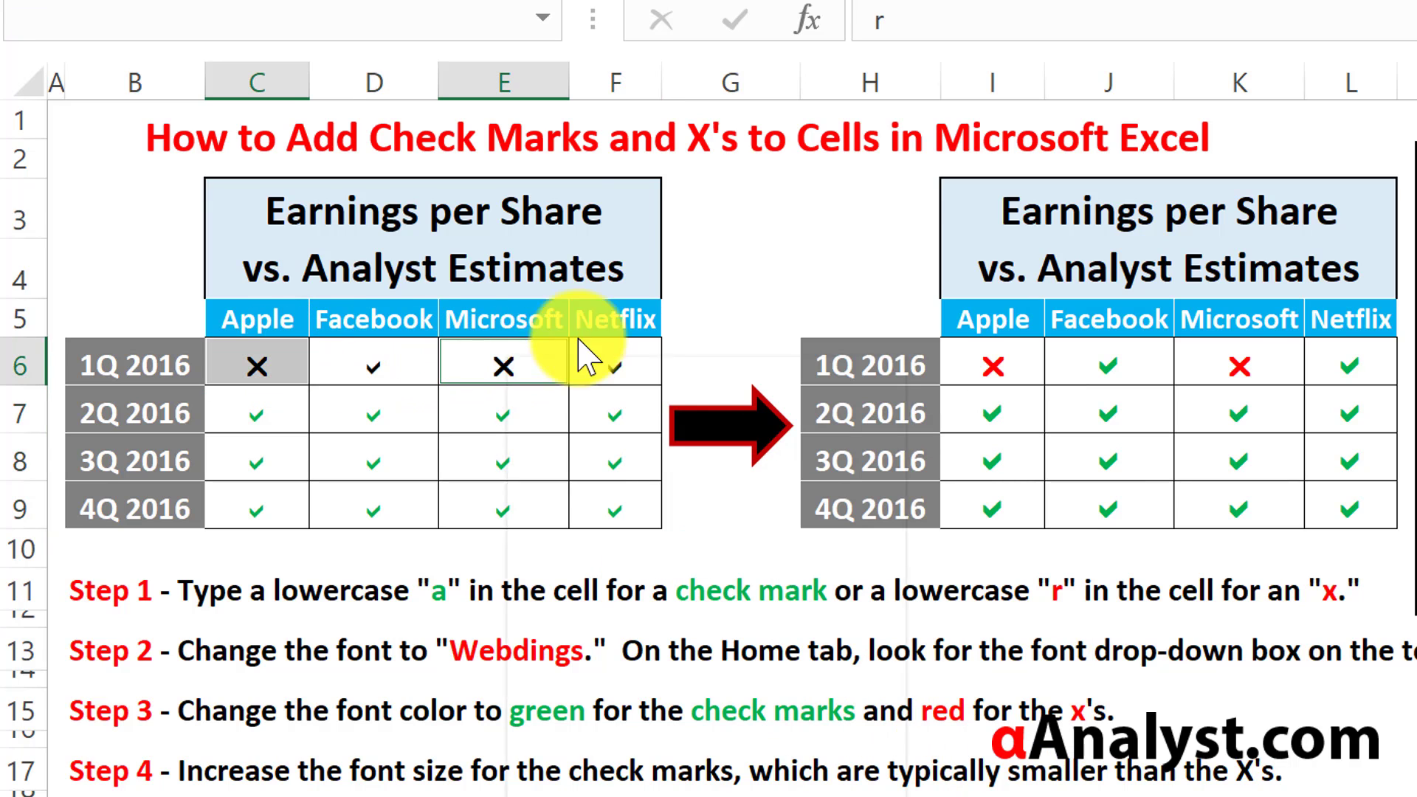
pyautogui.rightClick(509, 360)
pyautogui.click(775, 298)
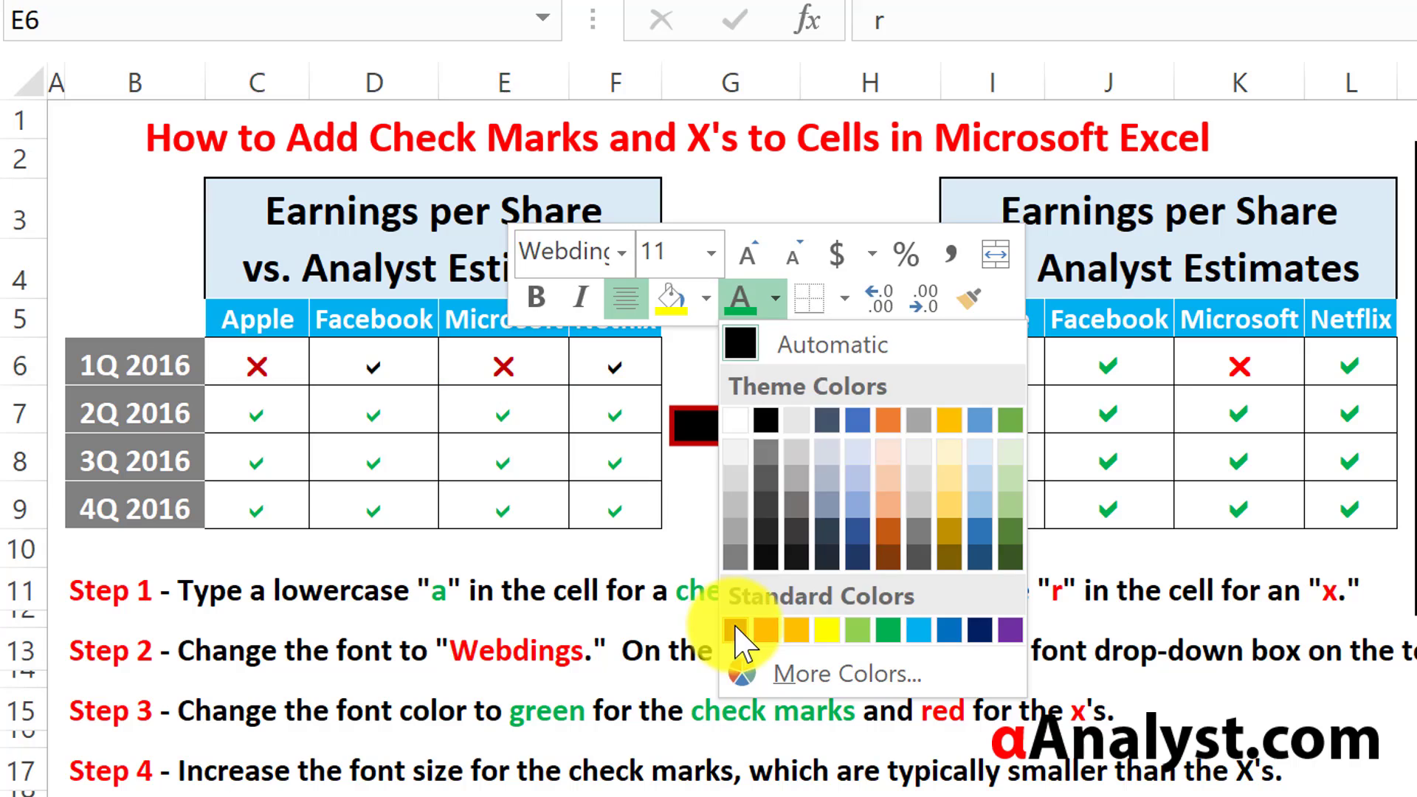
pyautogui.click(735, 631)
pyautogui.click(320, 405)
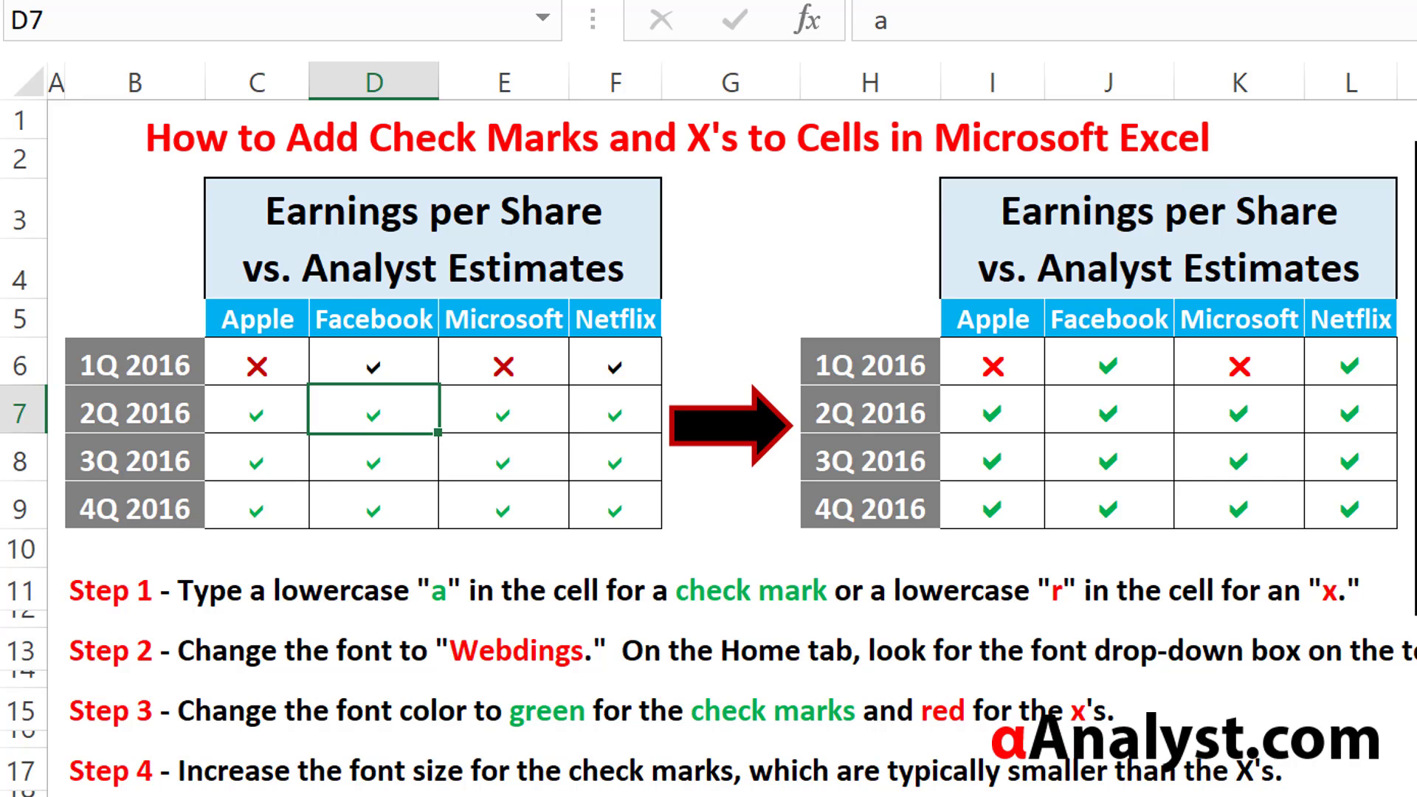
# - Make Facebook's 1Q check mark in D6 green
pyautogui.click(228, 369)
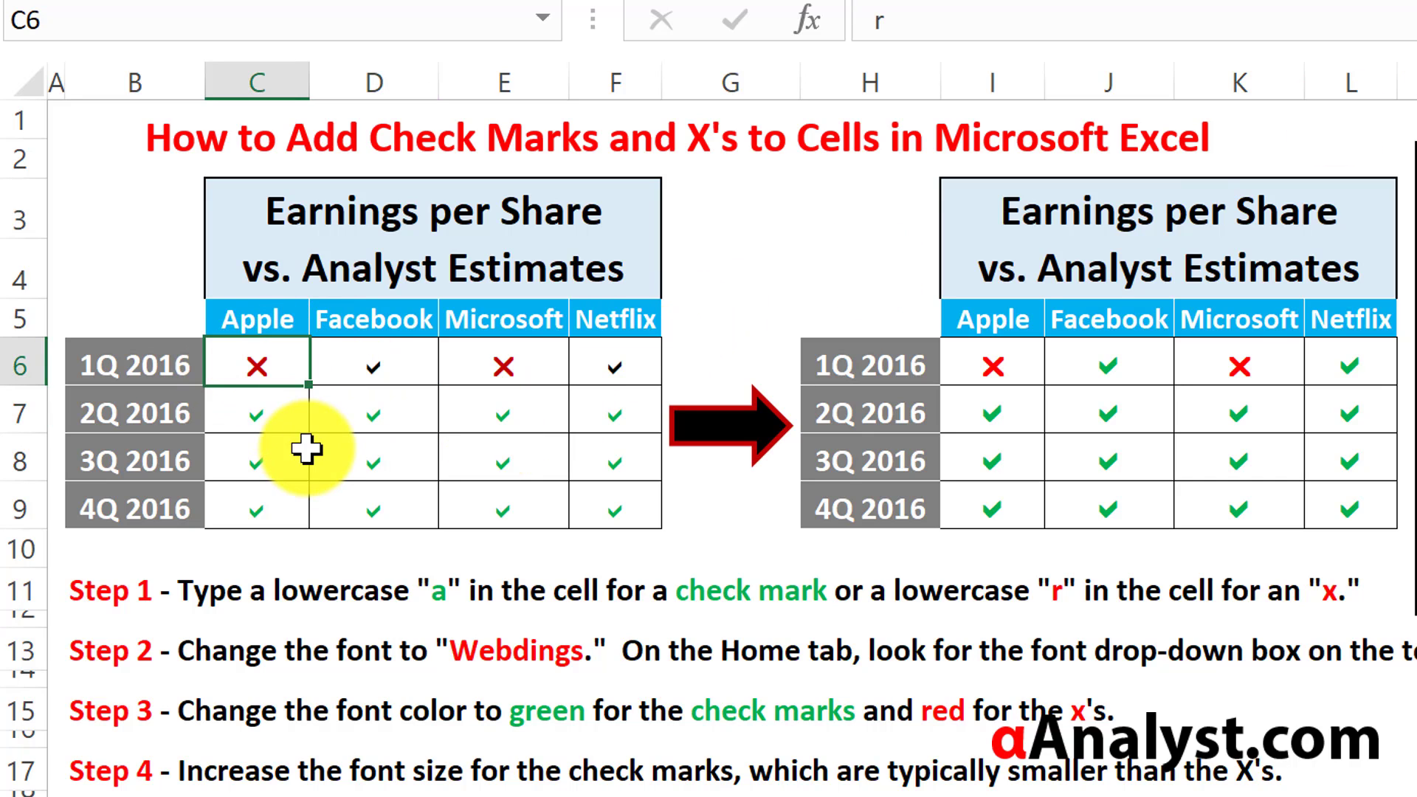
pyautogui.moveTo(278, 421); pyautogui.dragTo(619, 501)
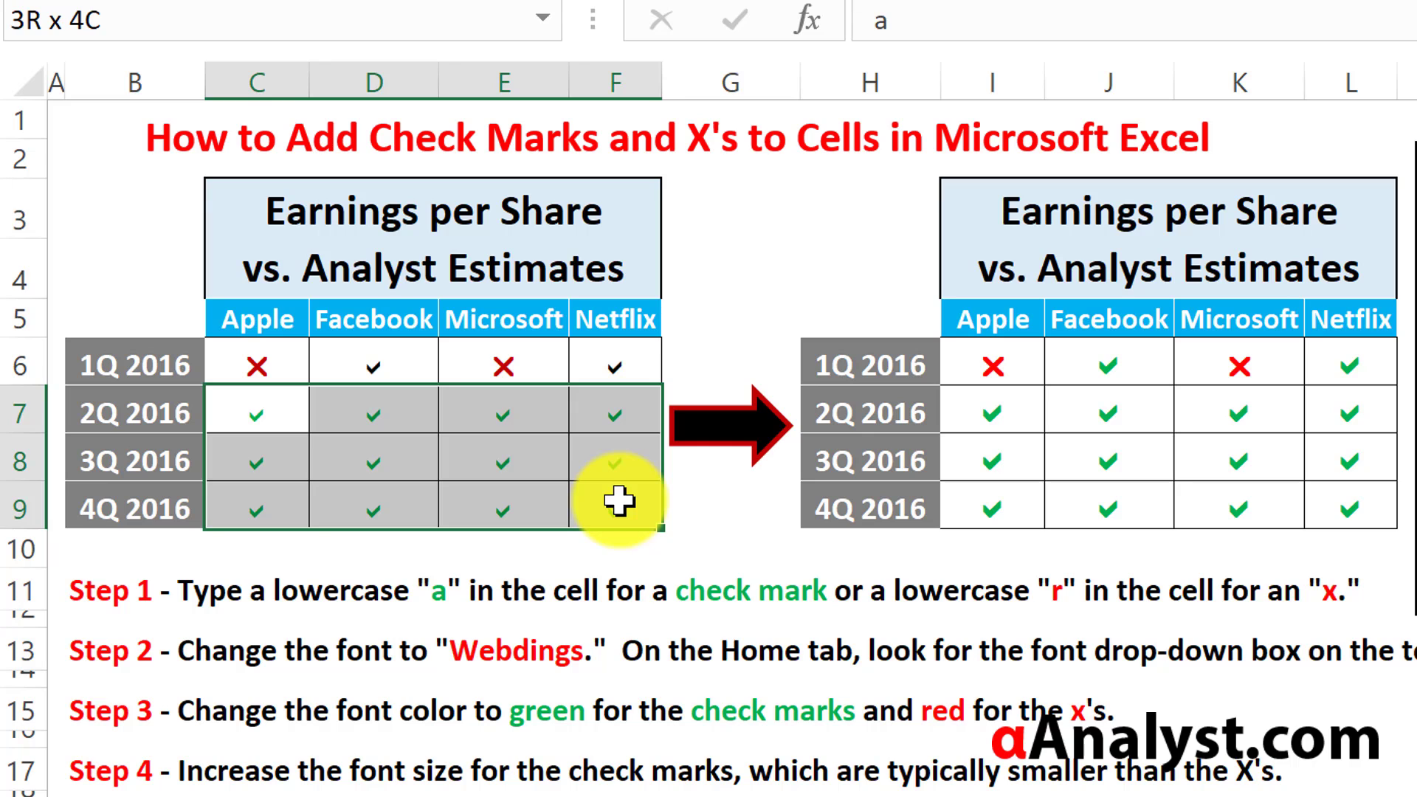
pyautogui.click(443, 450)
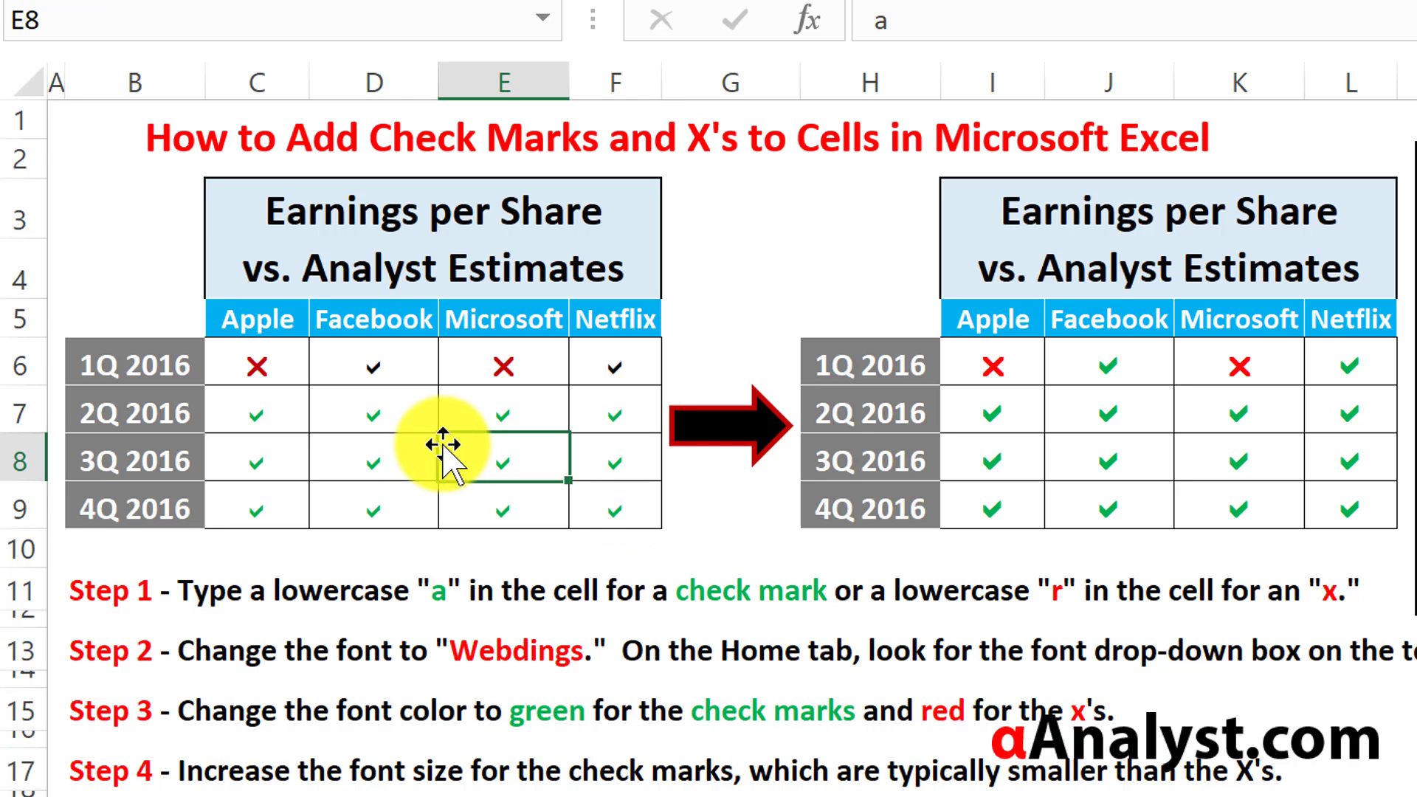
pyautogui.click(383, 369)
pyautogui.rightClick(384, 369)
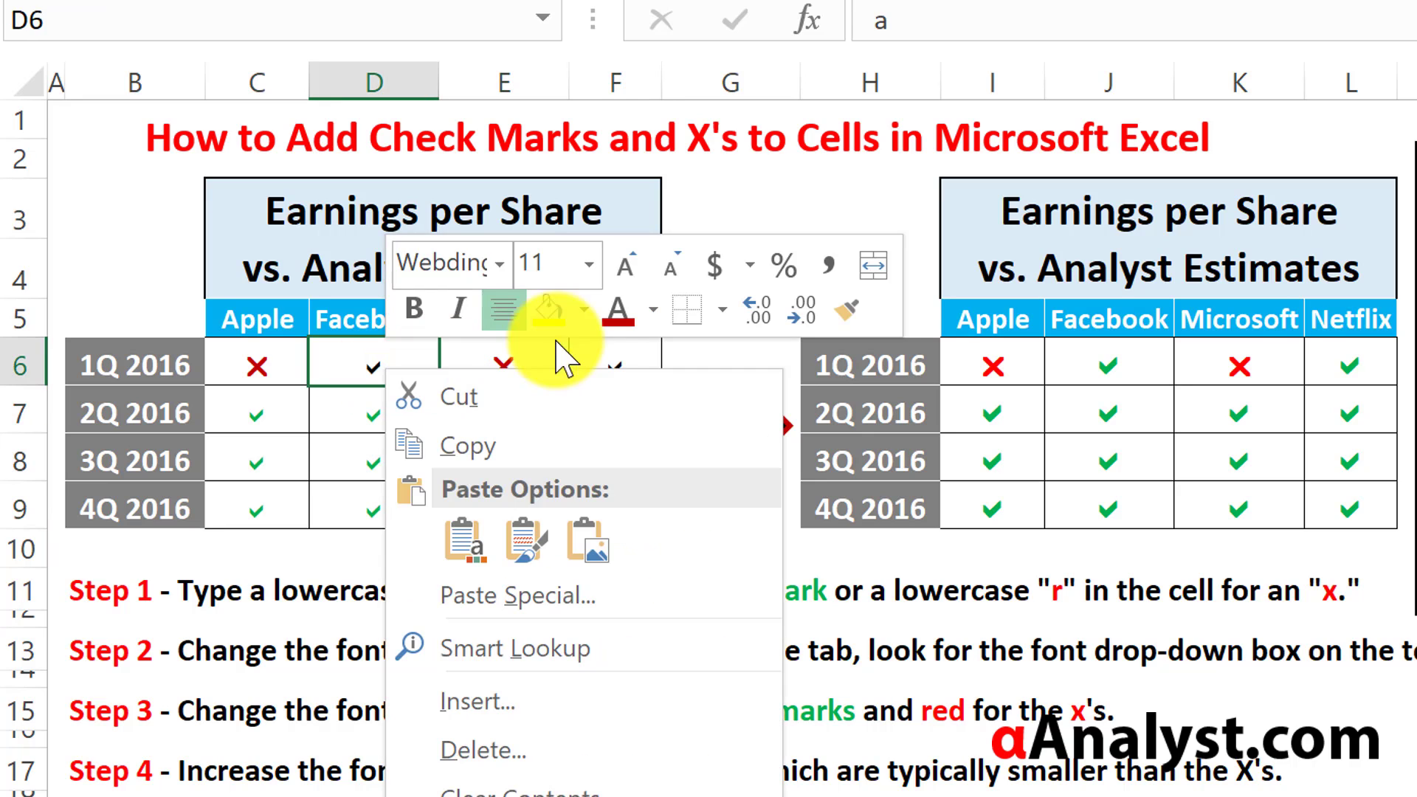
pyautogui.click(654, 310)
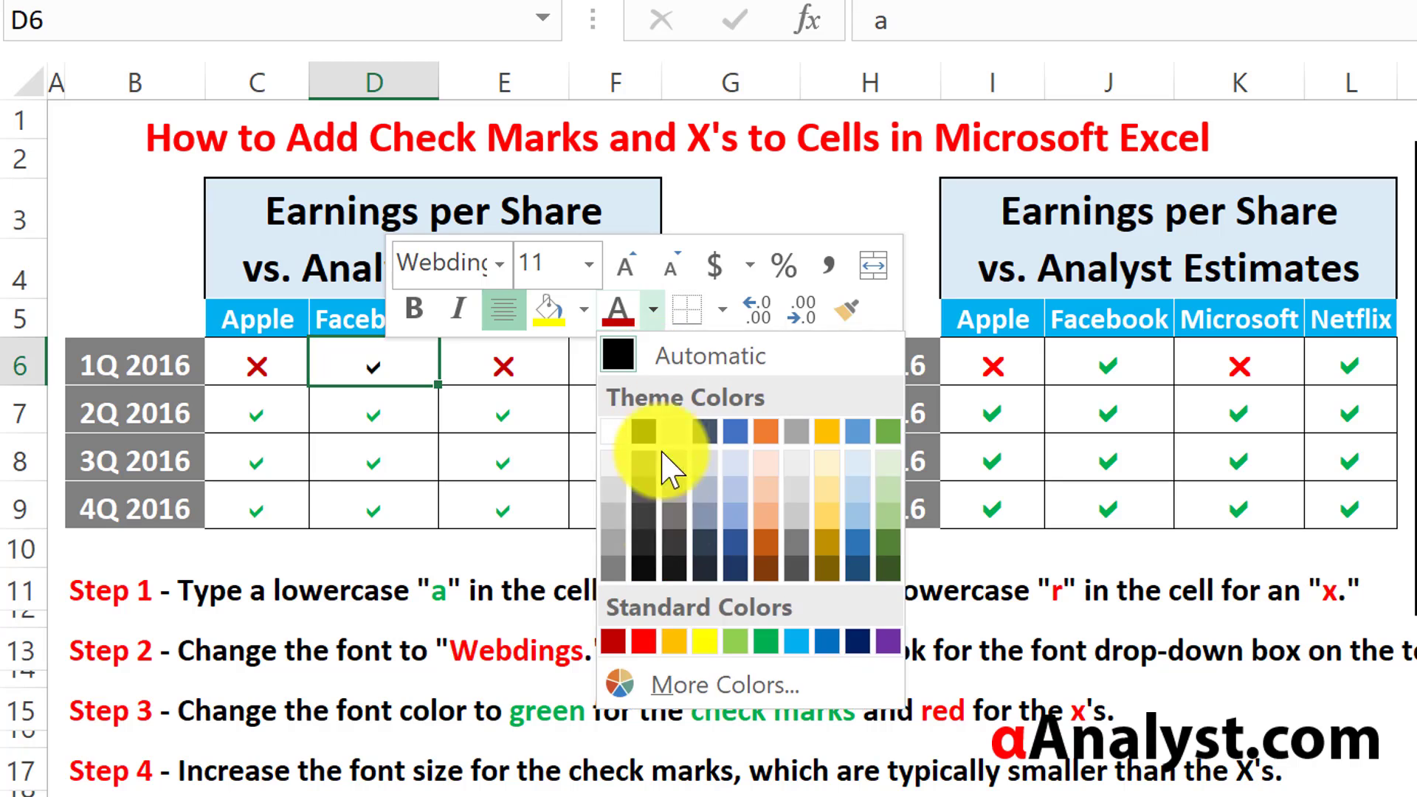
pyautogui.click(767, 641)
pyautogui.click(561, 413)
# - Make Netflix's F6 check mark green, then select C7:F9 plus D6 and F6
pyautogui.click(605, 357)
pyautogui.rightClick(638, 358)
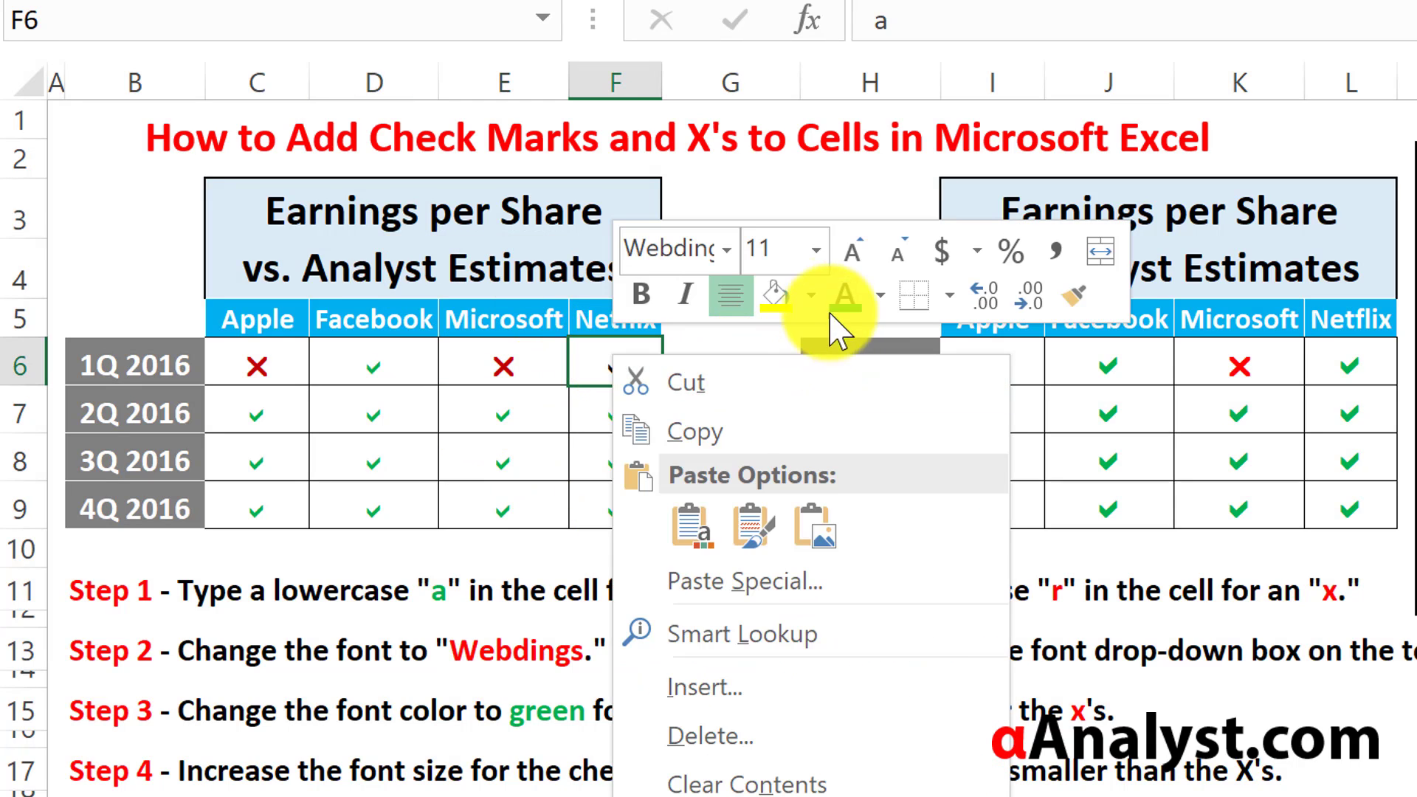
pyautogui.click(841, 299)
pyautogui.click(325, 424)
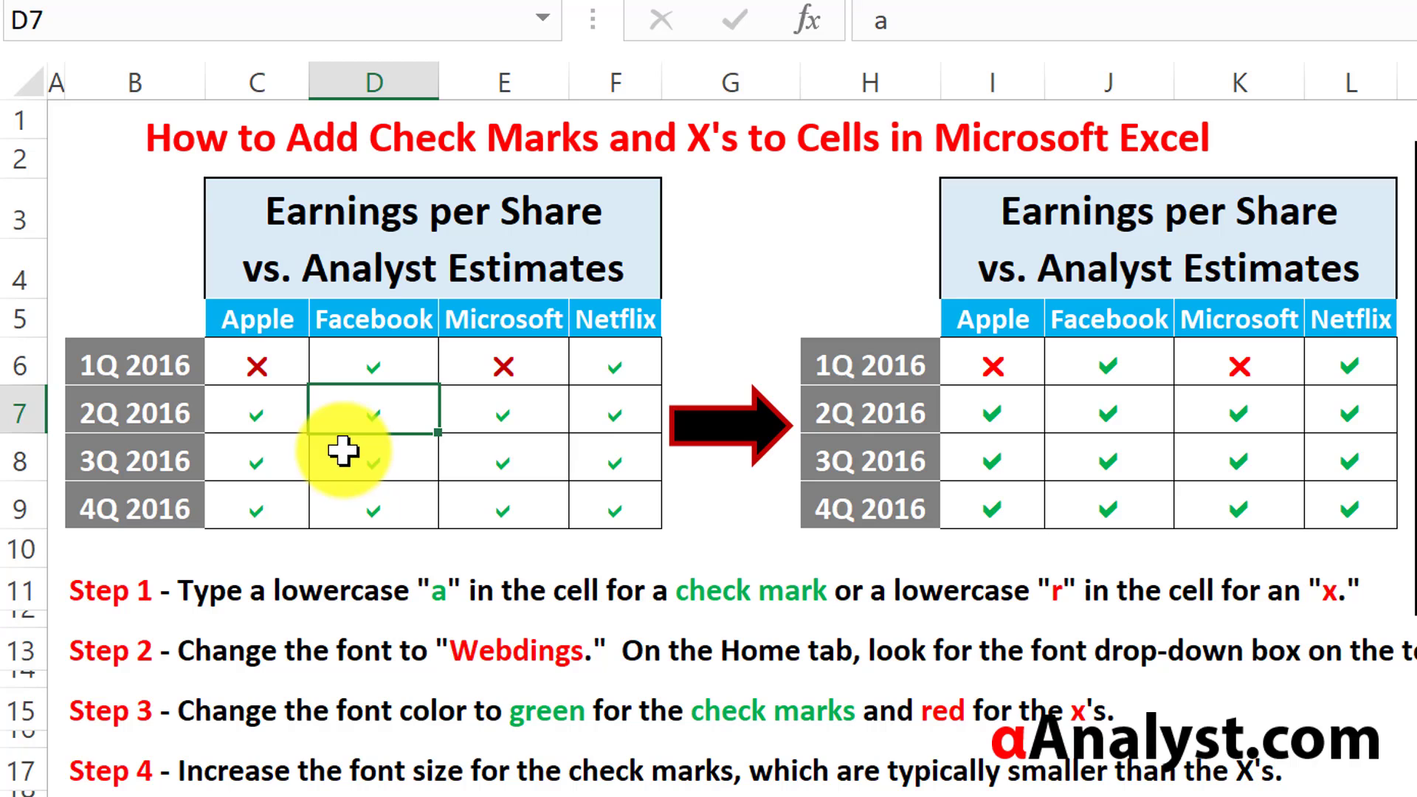
pyautogui.moveTo(268, 404); pyautogui.dragTo(616, 509)
pyautogui.keyDown('ctrl'); pyautogui.click(399, 362); pyautogui.keyUp('ctrl')
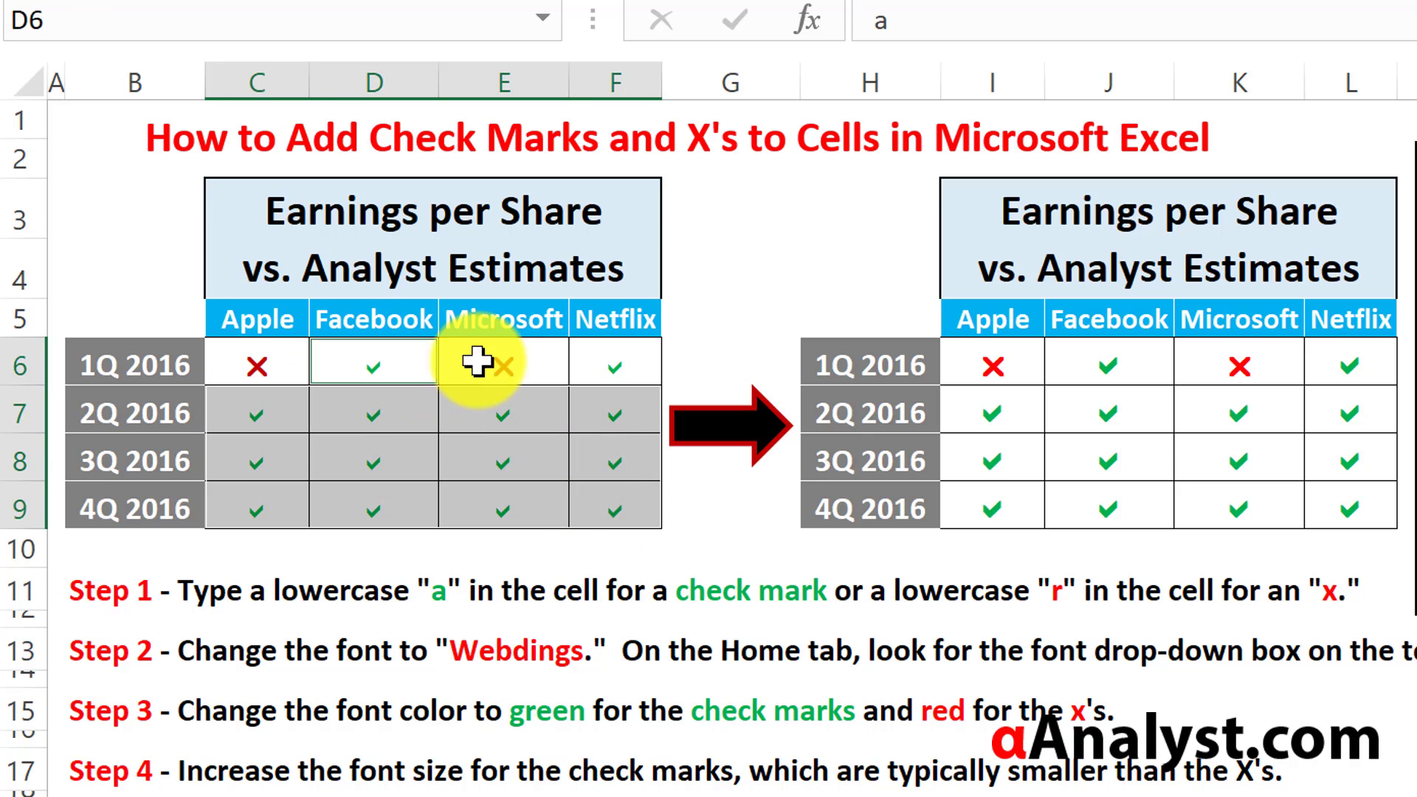
pyautogui.keyDown('ctrl'); pyautogui.click(624, 357); pyautogui.keyUp('ctrl')
# - Increase the selected check marks' font size step by step to 16
pyautogui.rightClick(644, 356)
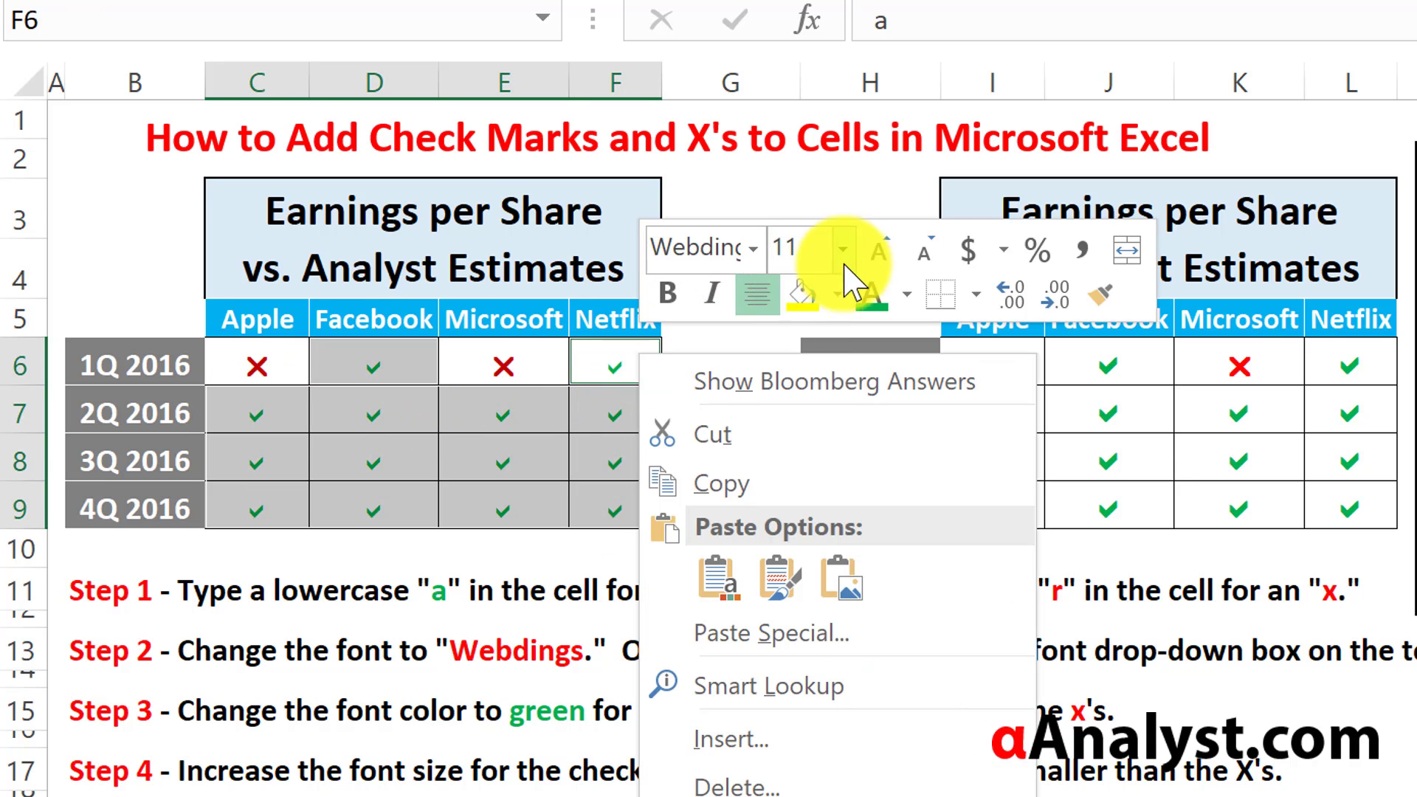
pyautogui.rightClick(544, 415)
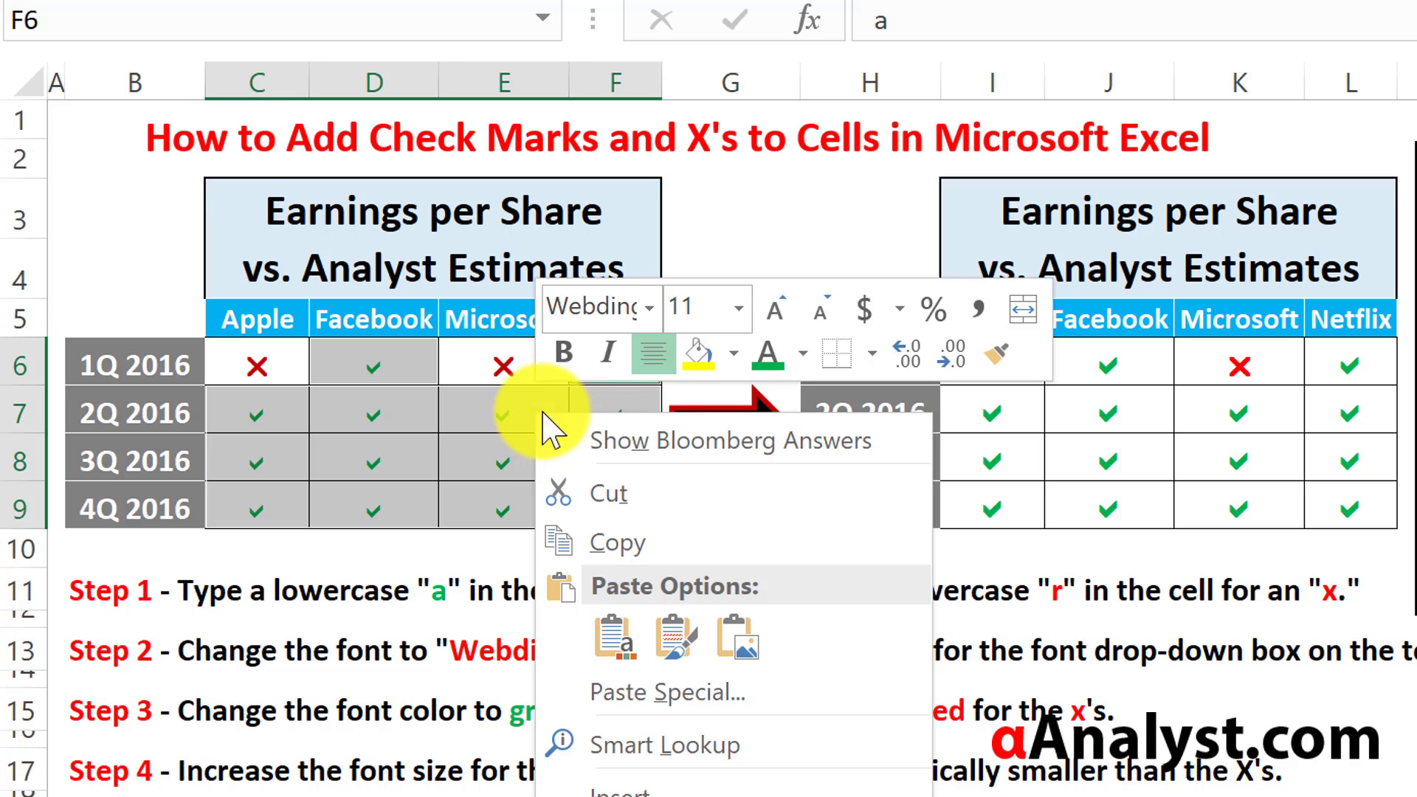
pyautogui.click(770, 323)
pyautogui.click(771, 309)
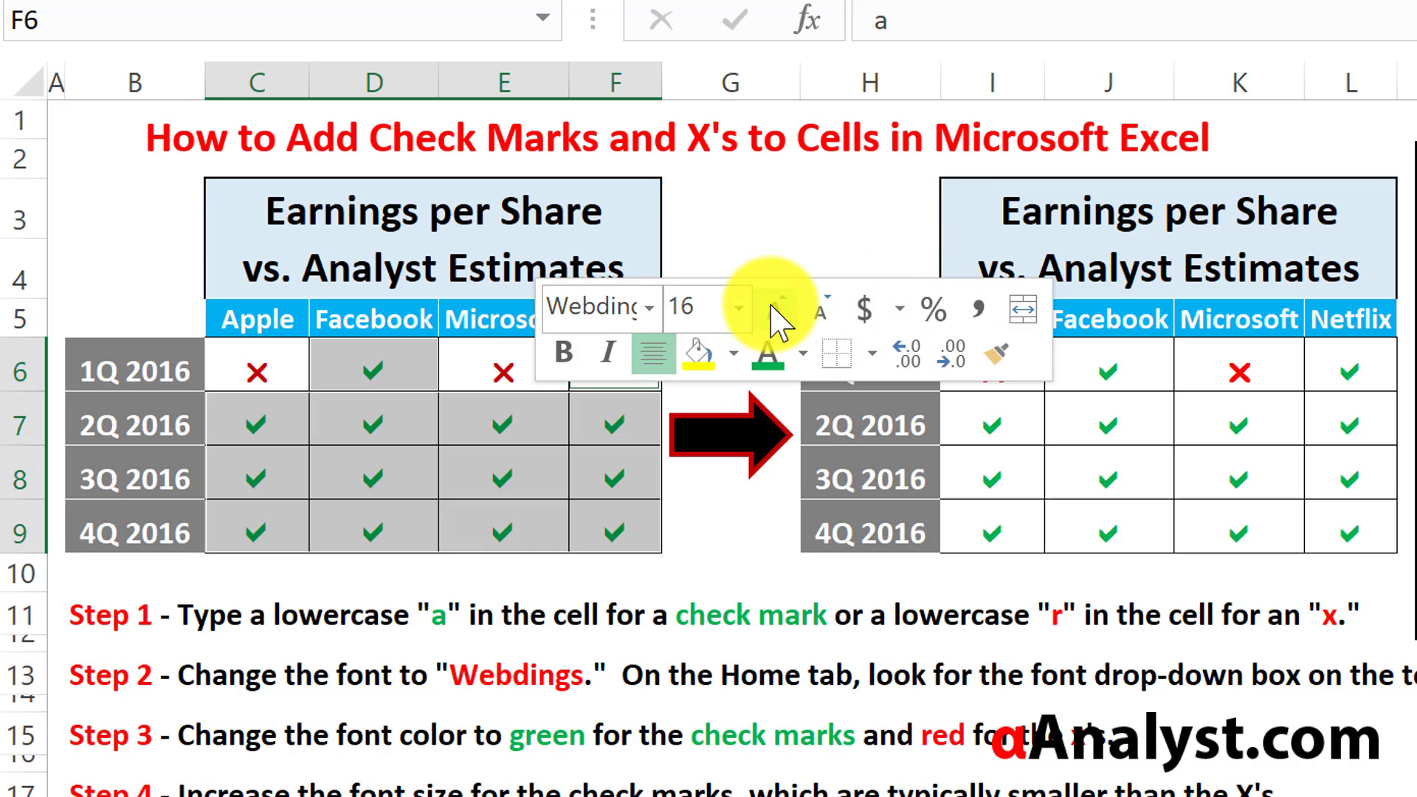